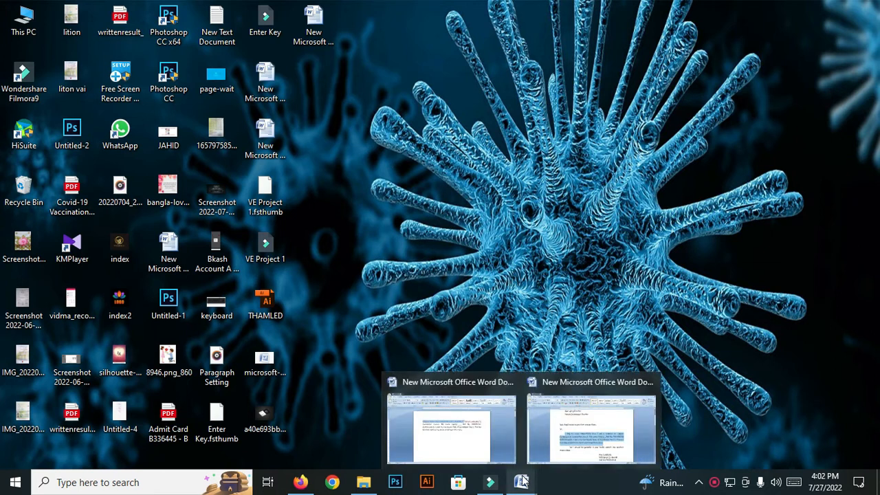
Step: Open New Microsoft Office Word Document (3) from the desktop and review its underlined "I am a student" lines
double_click(265, 133)
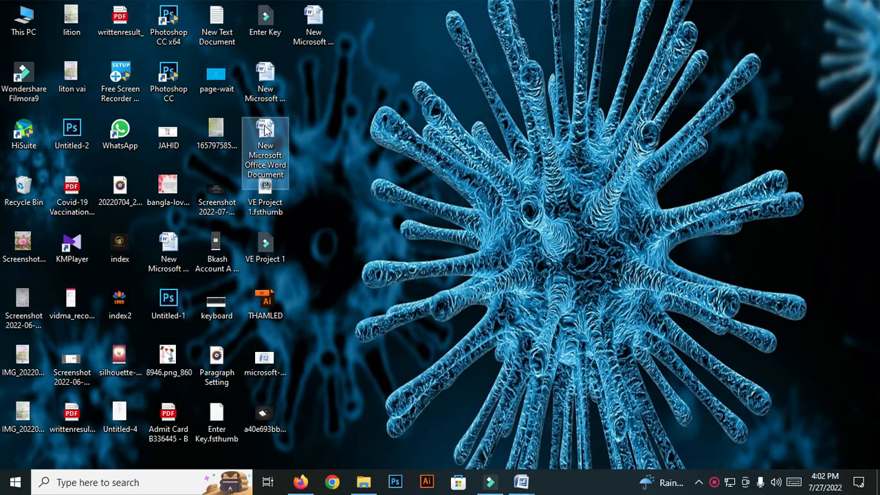
left_click(785, 9)
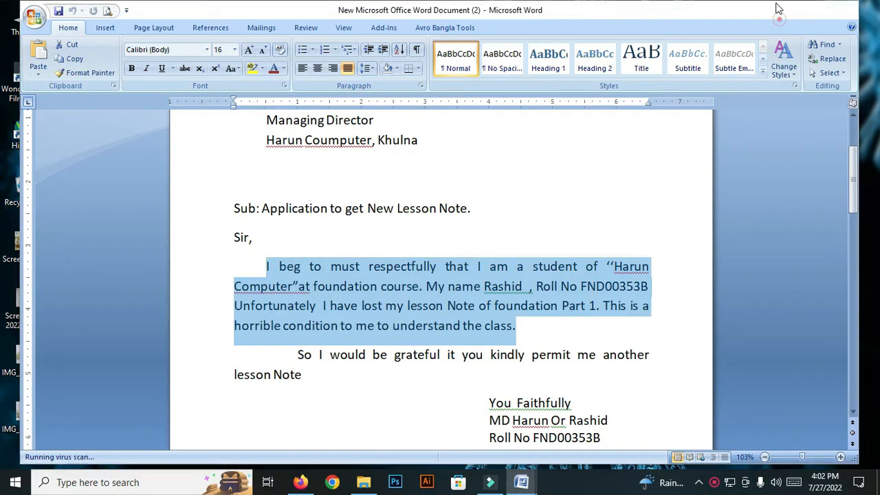
double_click(325, 26)
scroll(331, 250, "down", 3)
scroll(330, 250, "up", 3)
scroll(330, 249, "down", 3)
scroll(331, 250, "up", 3)
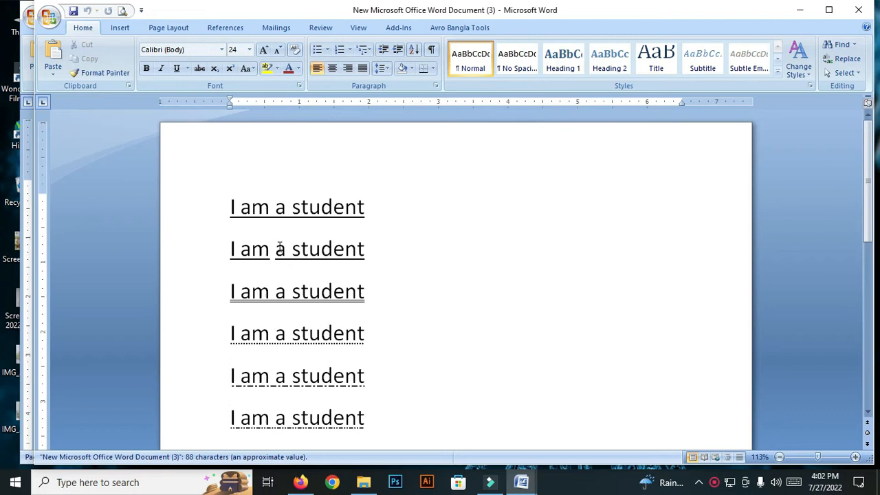
left_click(224, 209)
scroll(289, 228, "down", 3)
scroll(286, 229, "up", 3)
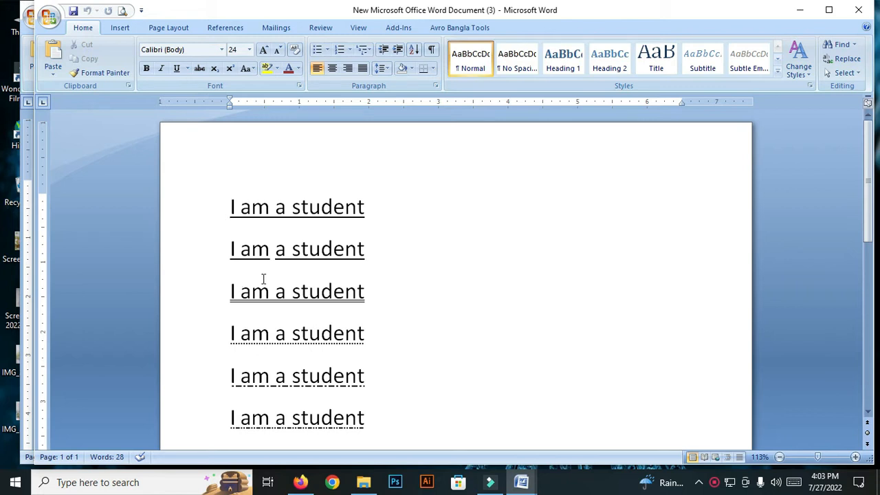
Step: Set the underline color to standard red at the start of the first "I am a student" line
left_click(188, 69)
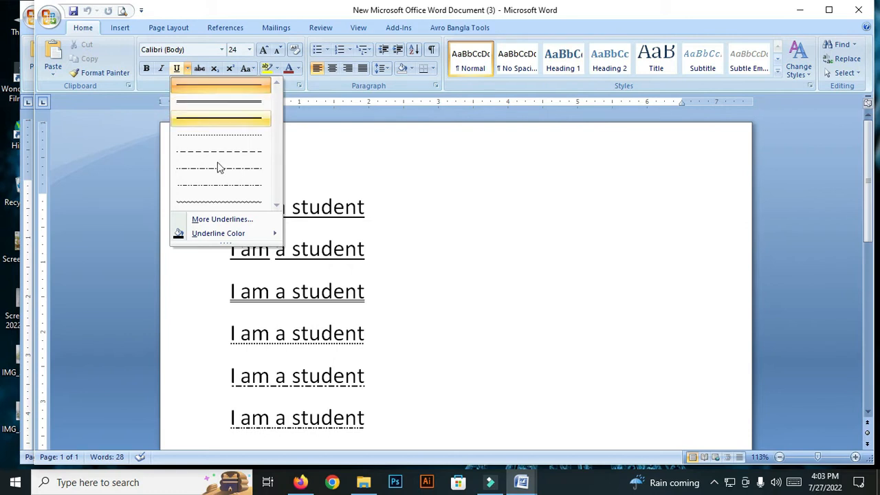
mouse_move(236, 235)
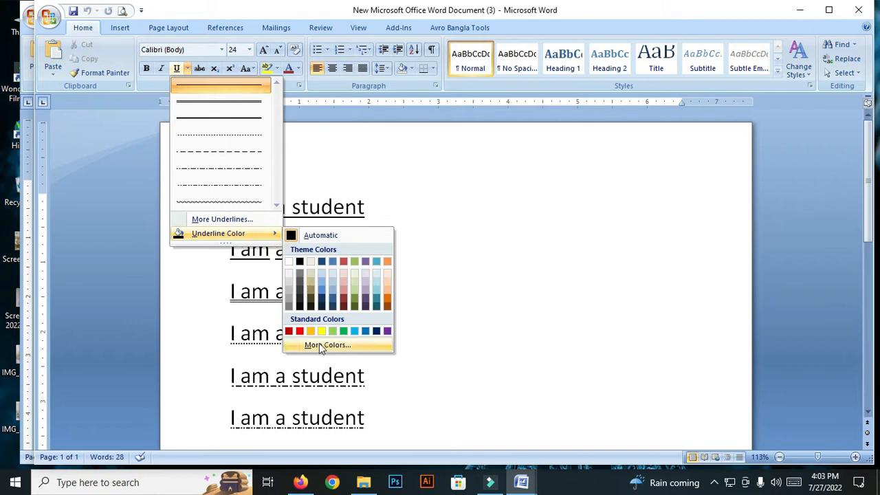
left_click(321, 292)
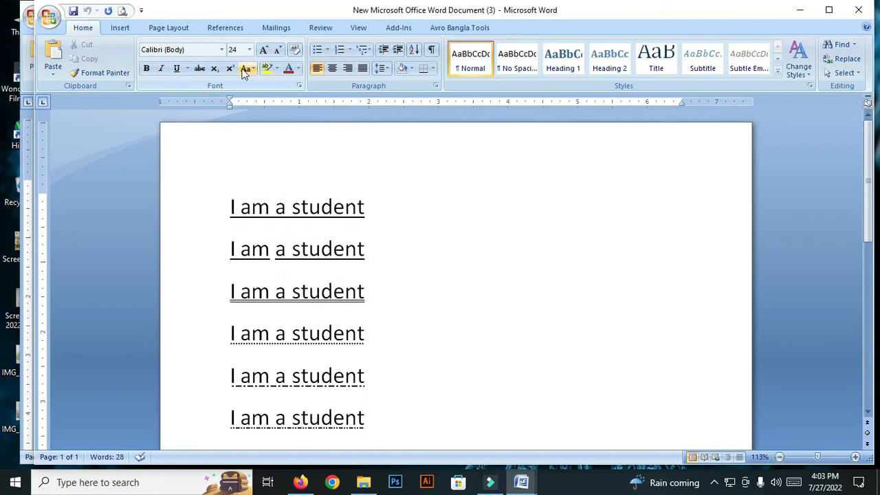
left_click(188, 69)
left_click(274, 235)
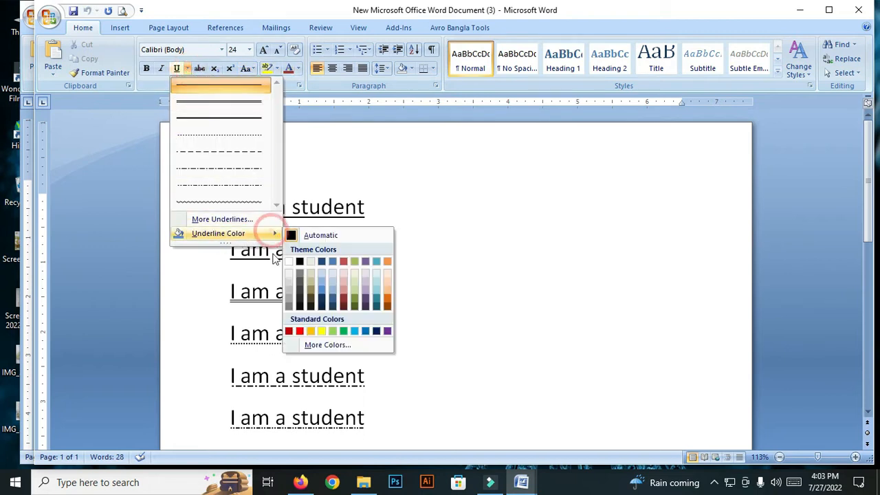
left_click(297, 330)
left_click(321, 207)
left_click(397, 212)
scroll(382, 203, "down", 1)
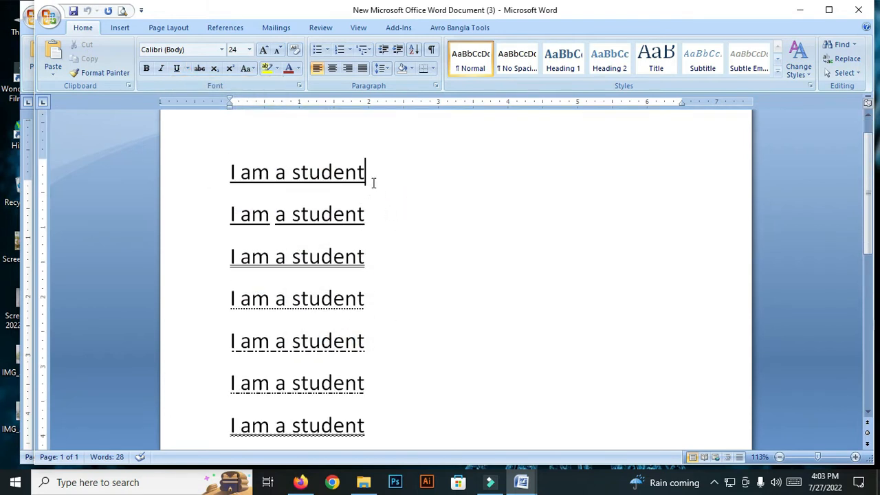
Step: Apply a double underline to the whole first "I am a student" line
left_click_drag(373, 180, 222, 181)
left_click(177, 69)
left_click(181, 69)
left_click(179, 69)
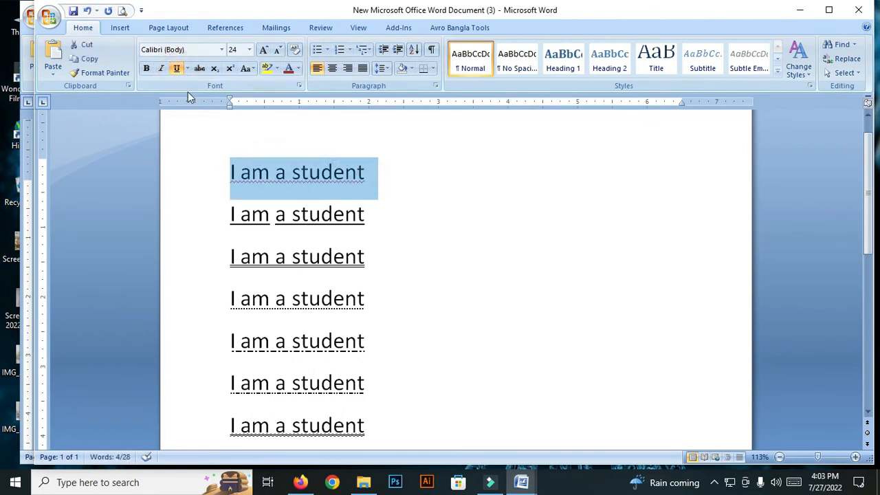
left_click(179, 69)
left_click(187, 68)
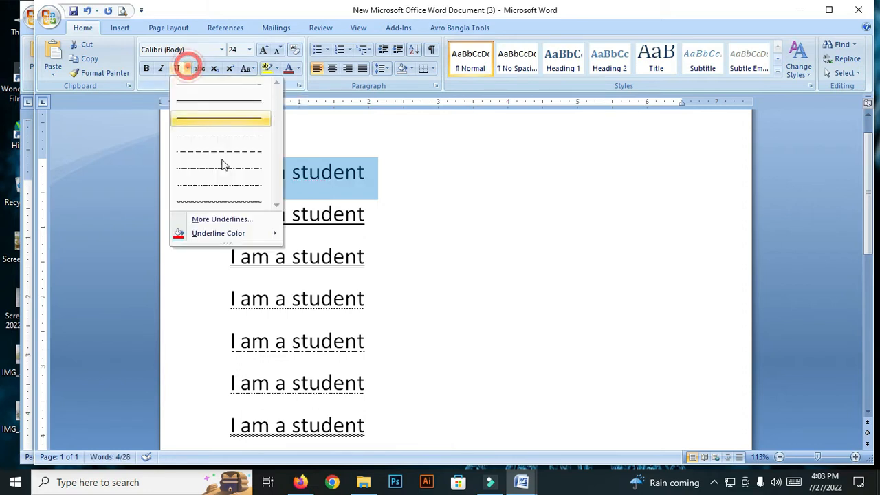
left_click(223, 110)
left_click(319, 191)
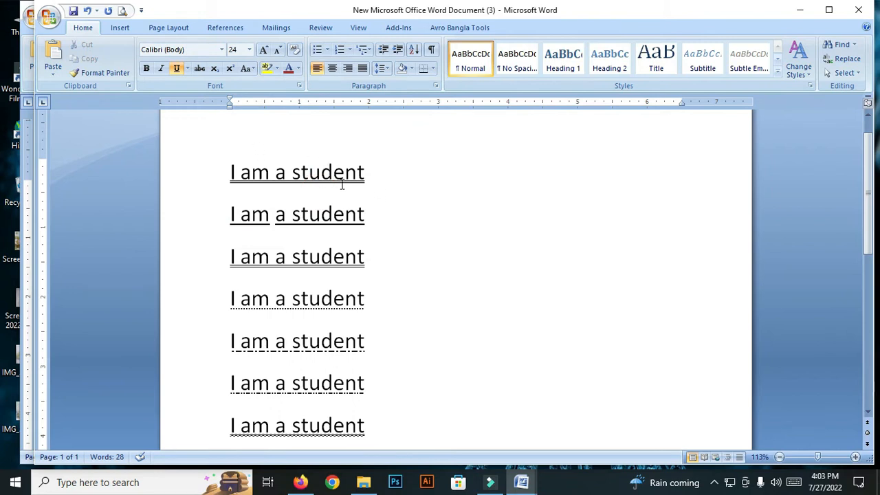
Step: Change the font color of the word "student" in the first line to red through the Font settings
left_click(299, 86)
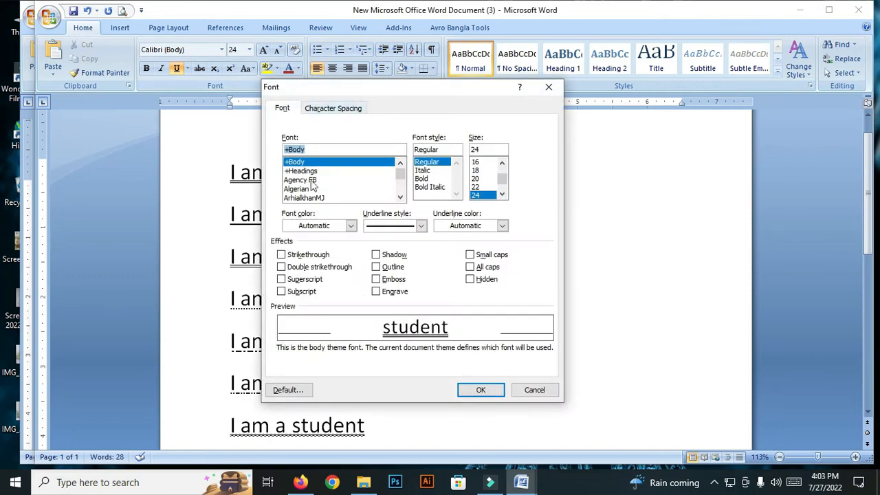
left_click(421, 228)
left_click(419, 227)
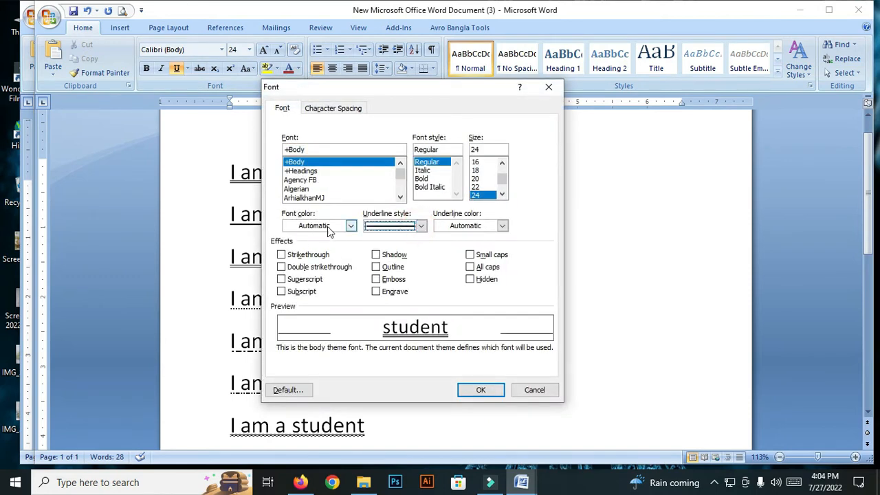
left_click(395, 230)
left_click(391, 228)
left_click(350, 227)
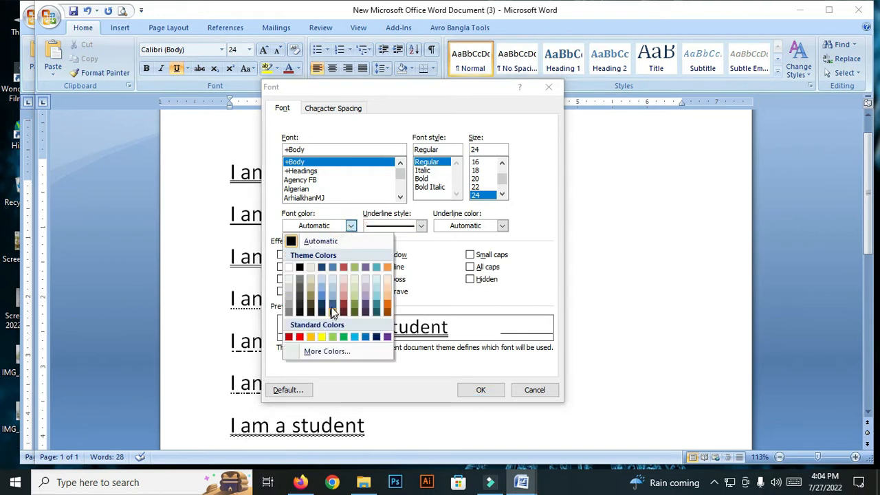
left_click(300, 336)
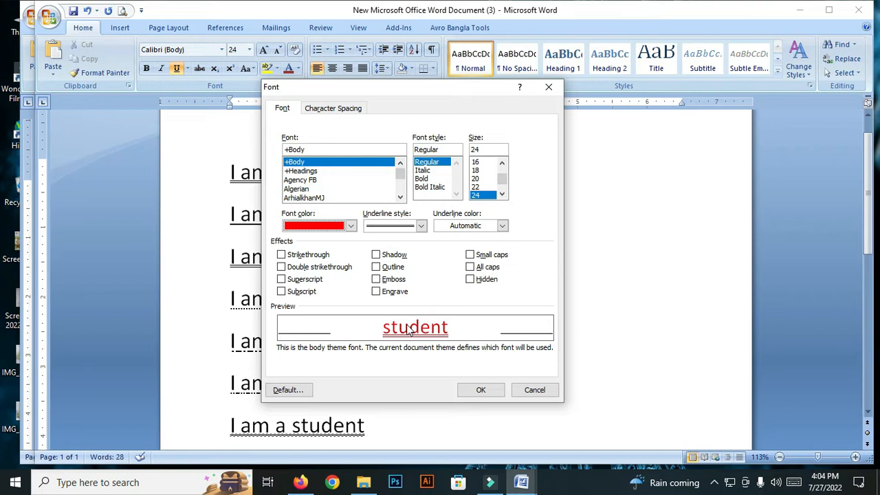
left_click_drag(485, 89, 581, 170)
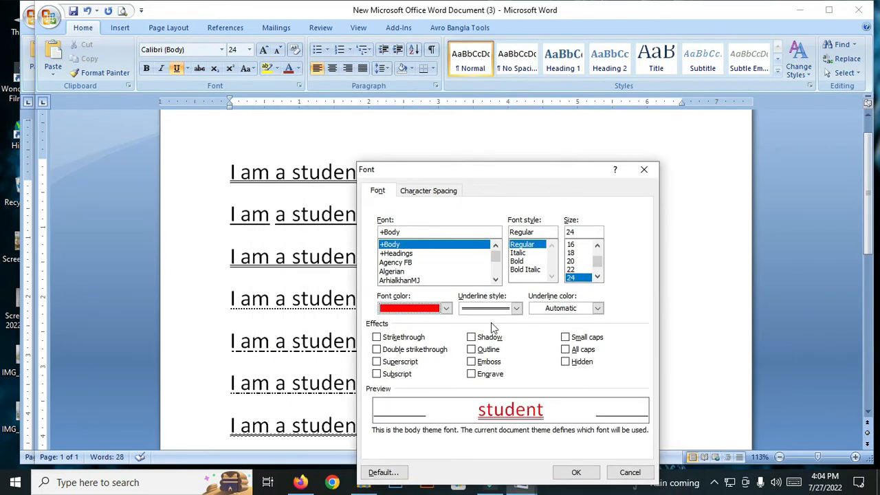
left_click(575, 472)
left_click(321, 172)
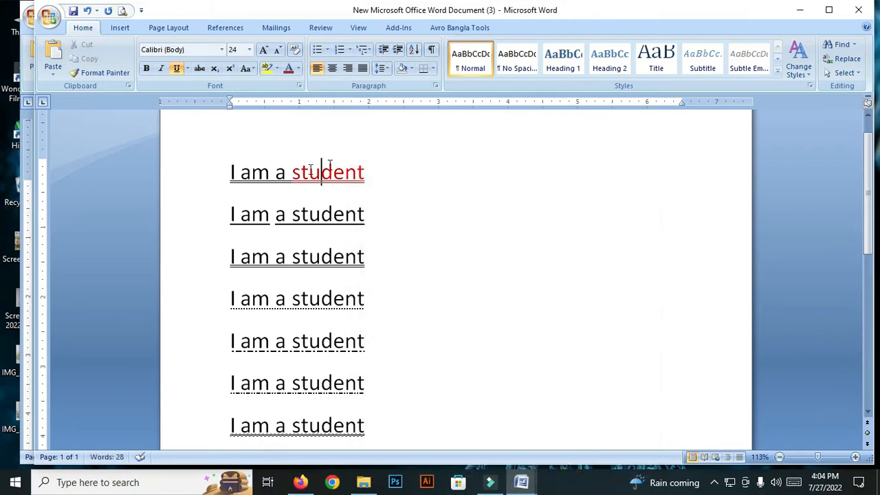
Step: Set the font color of the word "student" in the first line to black
left_click_drag(389, 174, 286, 171)
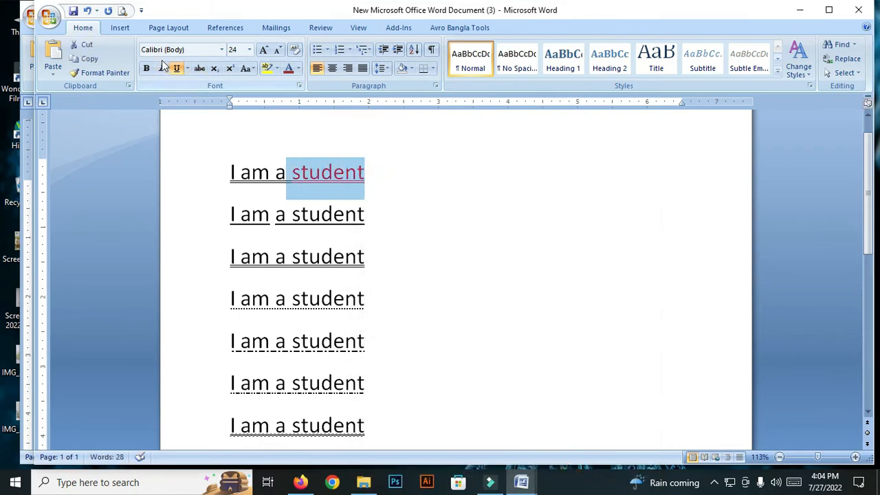
left_click(298, 69)
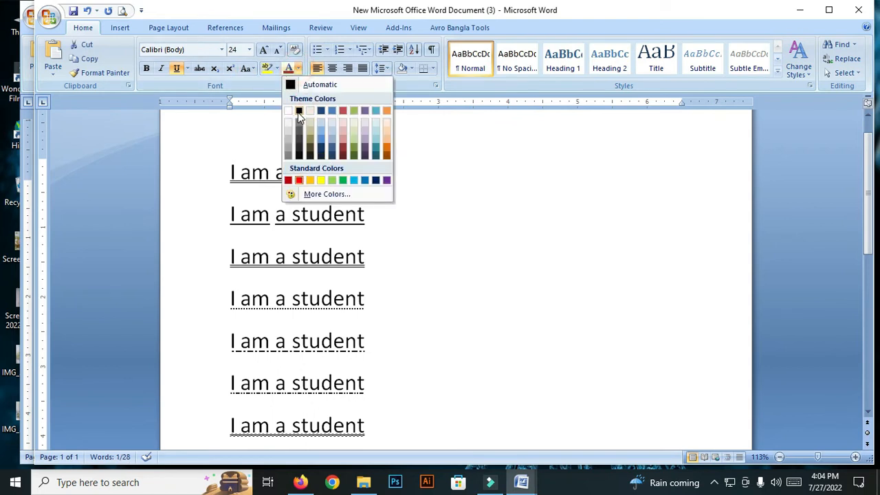
left_click(298, 113)
left_click(420, 168)
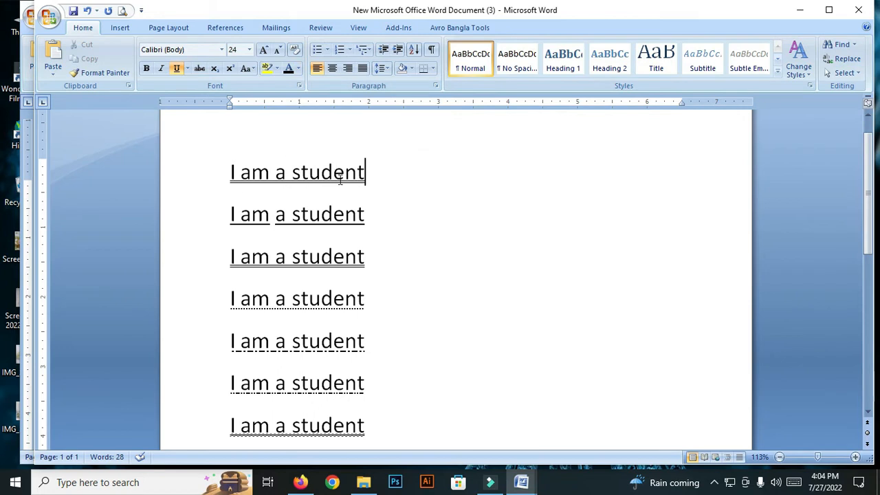
Step: Switch to New Microsoft Office Word Document and copy "understand the class." from the end of its paragraph
scroll(344, 296, "down", 2)
scroll(343, 297, "up", 1)
scroll(346, 296, "down", 2)
left_click(521, 482)
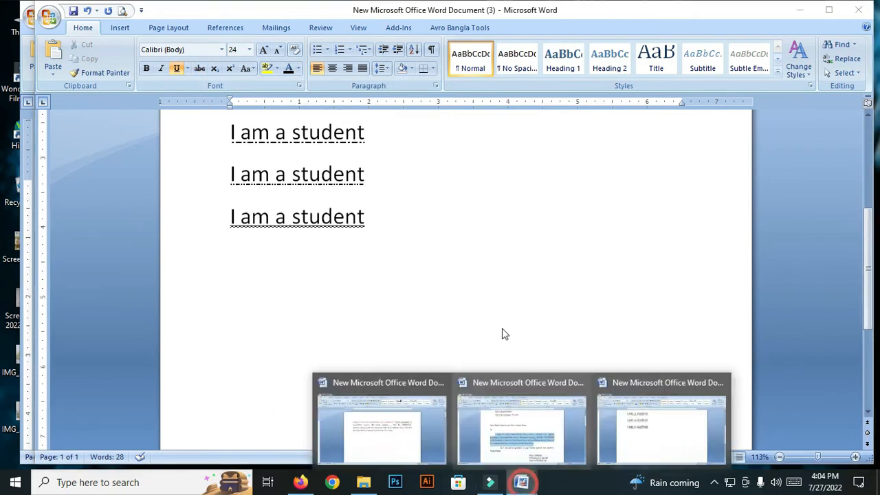
left_click(408, 432)
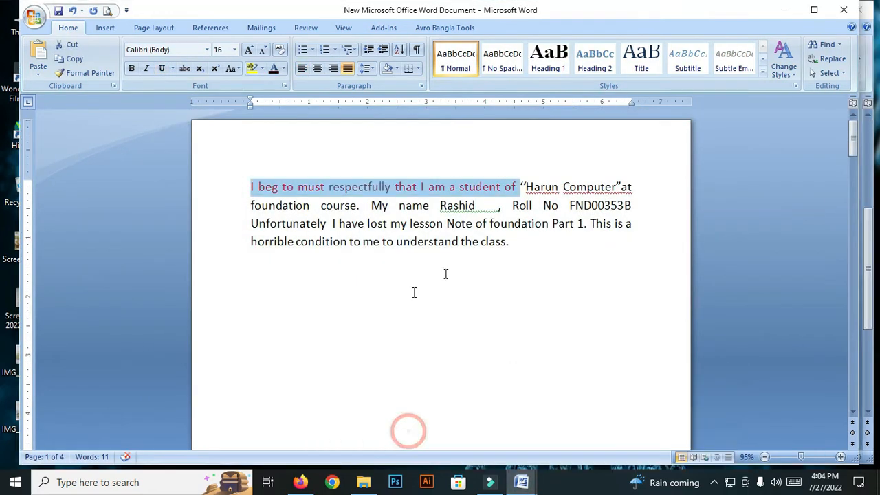
left_click_drag(514, 245, 410, 249)
key("ctrl+c")
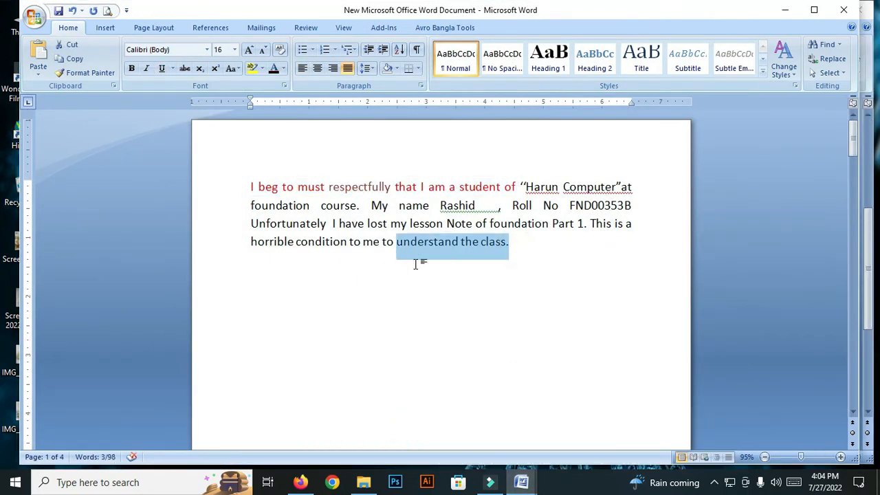
Step: Return to New Microsoft Office Word Document (3) and paste "understand the class." on a new line below the last "I am a student"
left_click(521, 482)
left_click(661, 433)
left_click(331, 242)
left_click(371, 235)
key("Return")
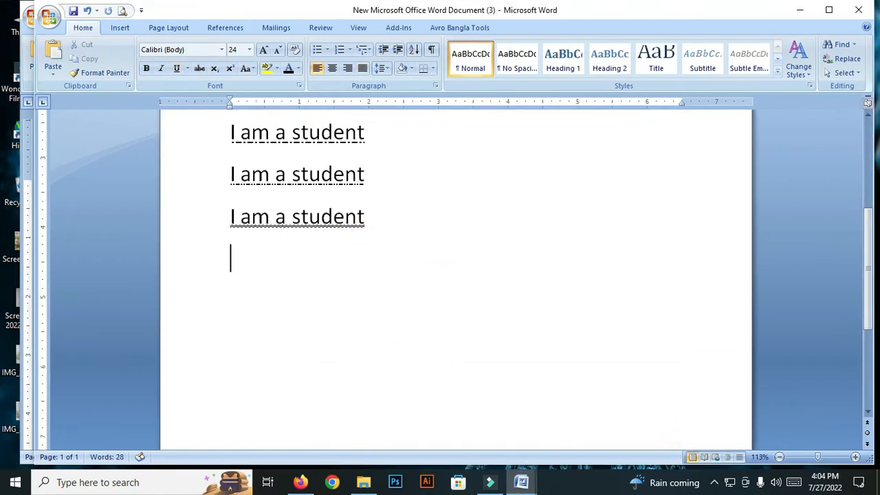
key("ctrl+v")
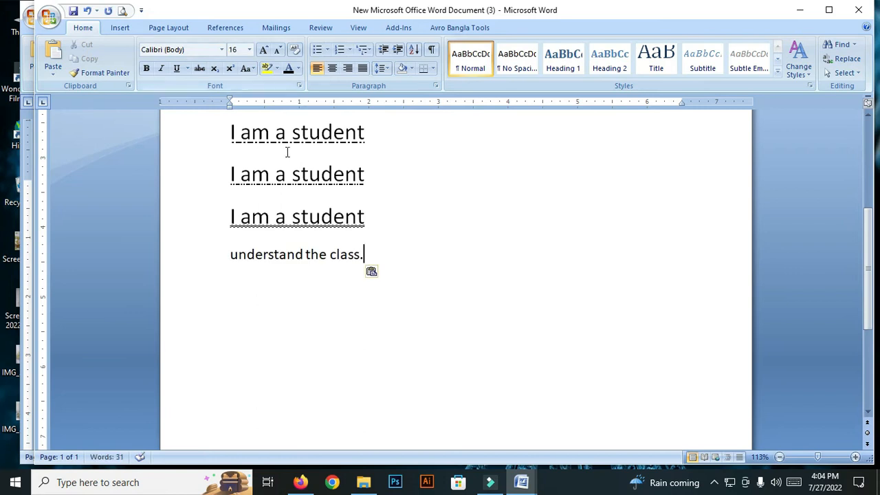
Step: Underline the pasted "understand the class." line and place the cursor in the empty area below it
left_click_drag(377, 262, 199, 259)
left_click(176, 68)
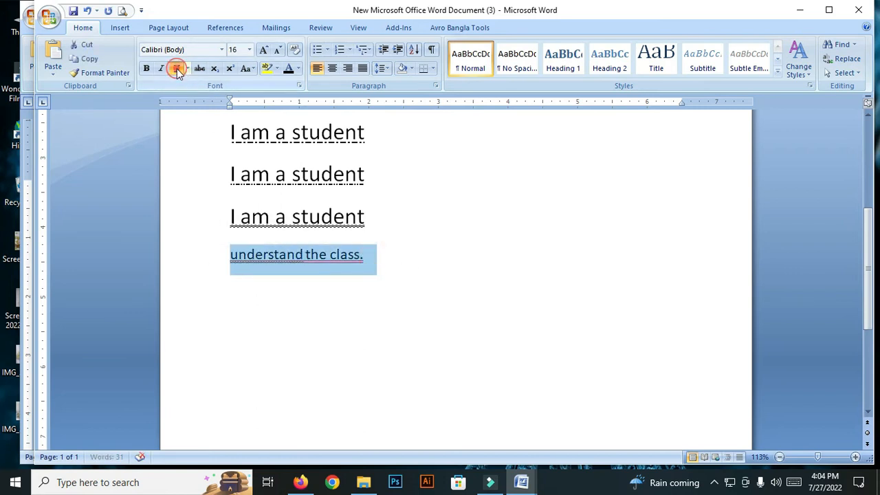
left_click(301, 318)
left_click_drag(373, 257, 255, 261)
key("ctrl+c")
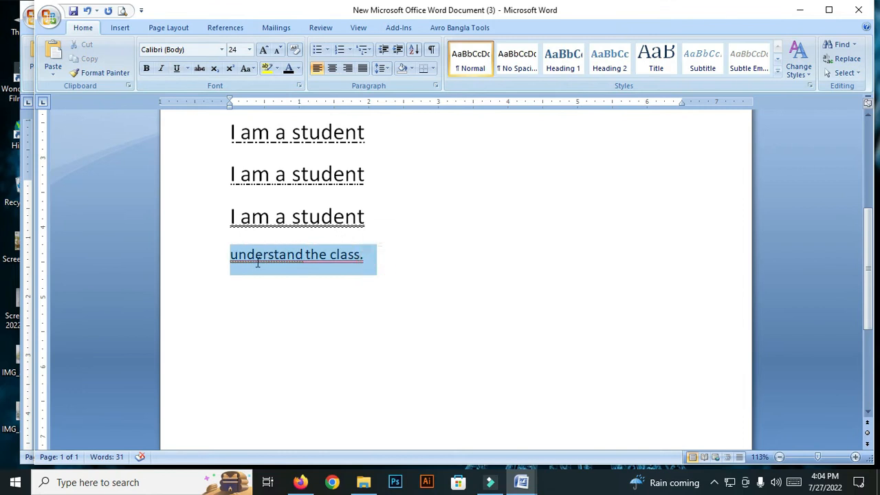
left_click(310, 339)
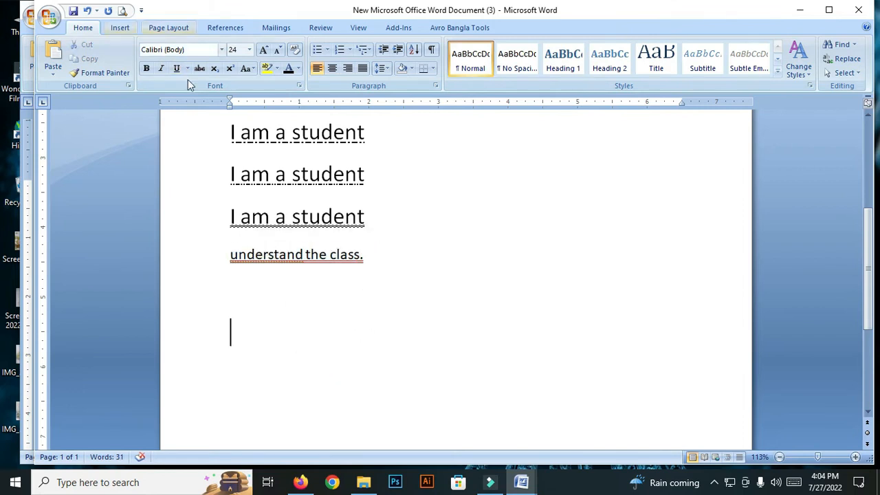
Step: Set the font color to black in the Font settings for the empty line below the pasted text
left_click(299, 85)
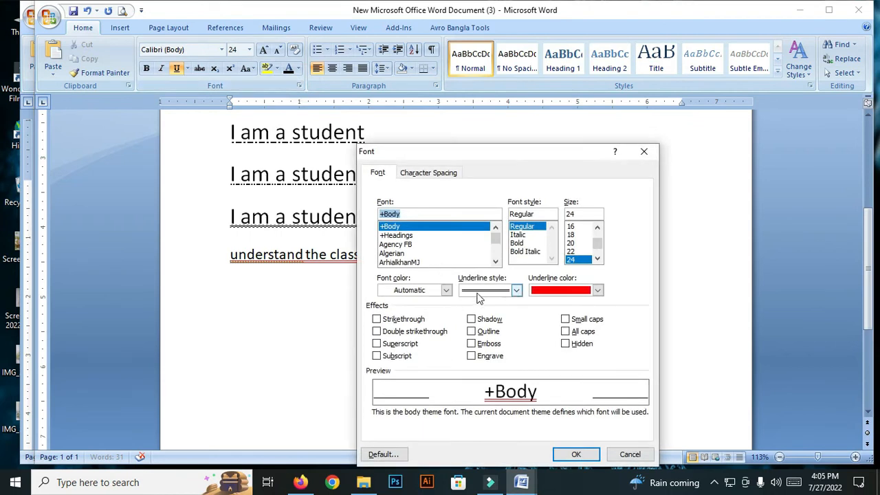
left_click(446, 290)
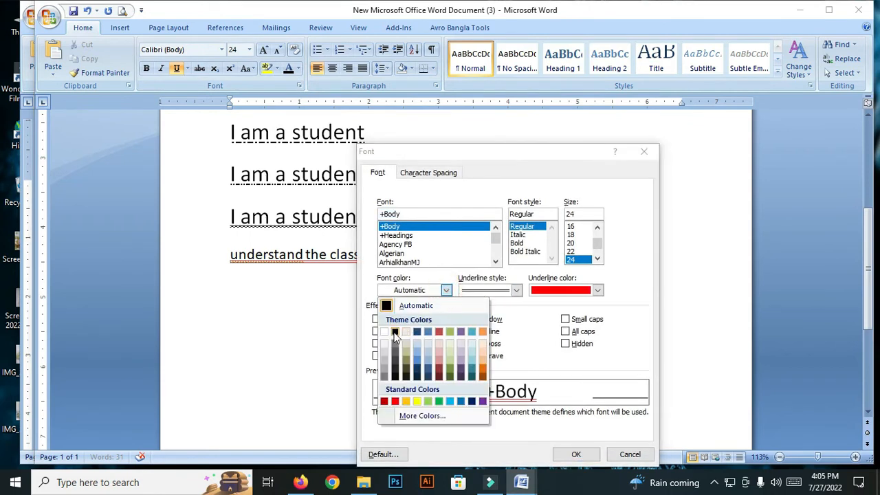
left_click(395, 333)
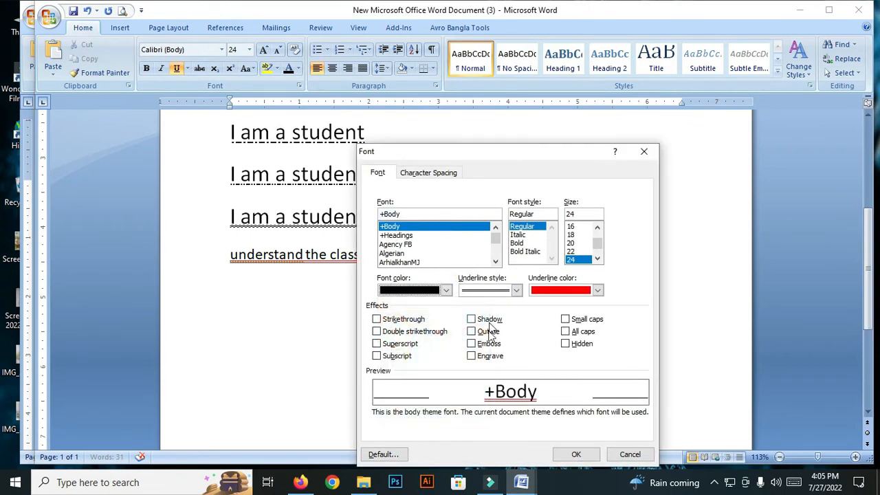
left_click(576, 457)
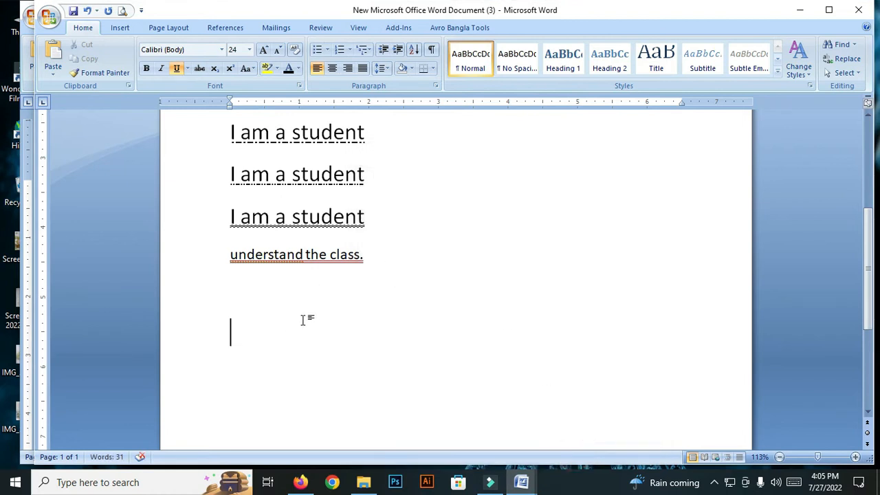
Step: Paste "understand the class." again on the empty line below and underline it
key("ctrl+v")
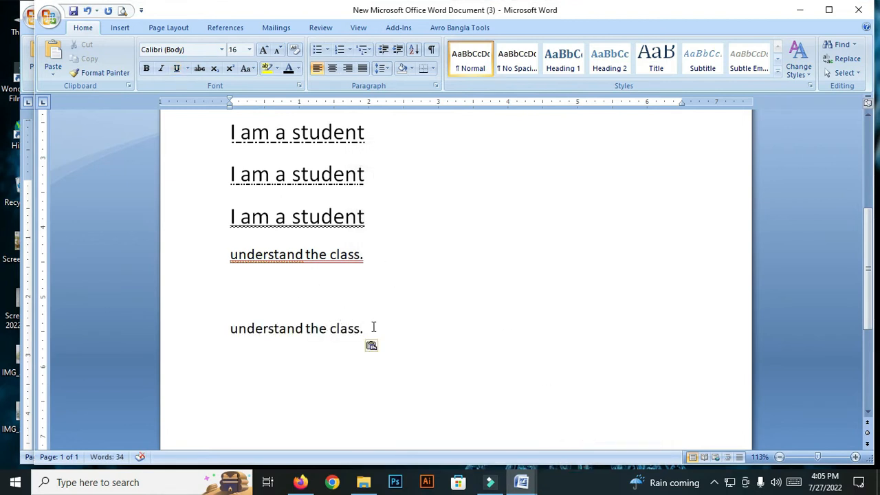
left_click_drag(371, 328, 239, 283)
left_click(176, 68)
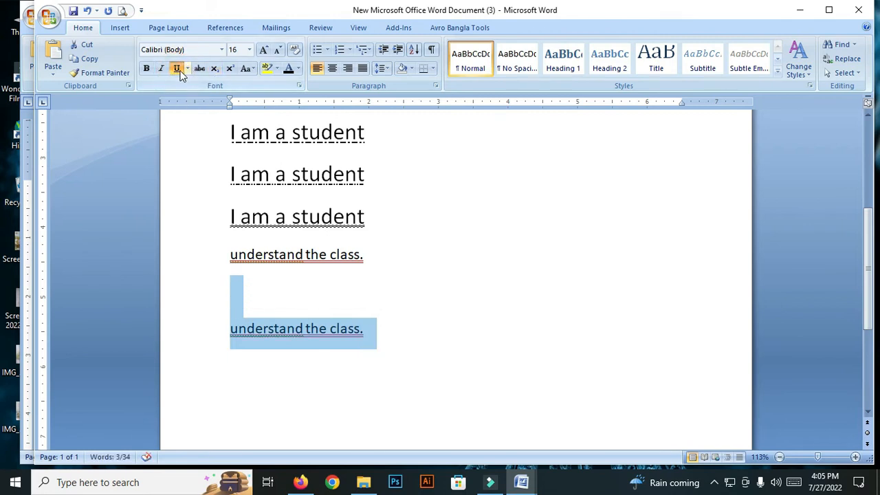
Step: Set the underline color of the selected second "understand the class." line to Automatic
left_click(187, 68)
left_click(219, 234)
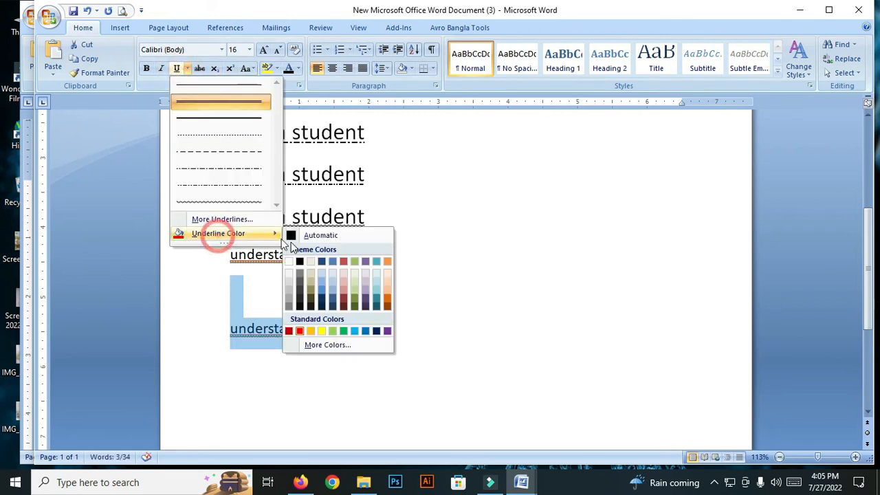
left_click(312, 235)
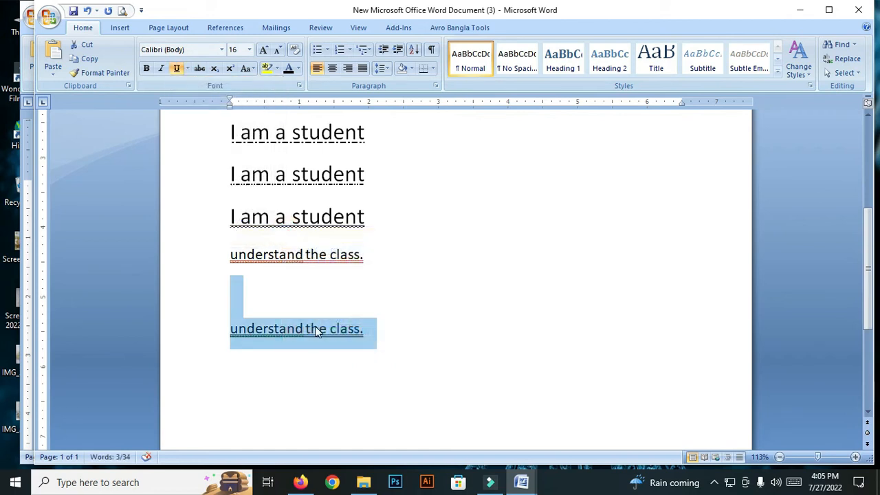
Step: Set the font color of the word "the" in the second "understand the class." line to white in the Font settings
left_click(315, 328)
left_click(186, 68)
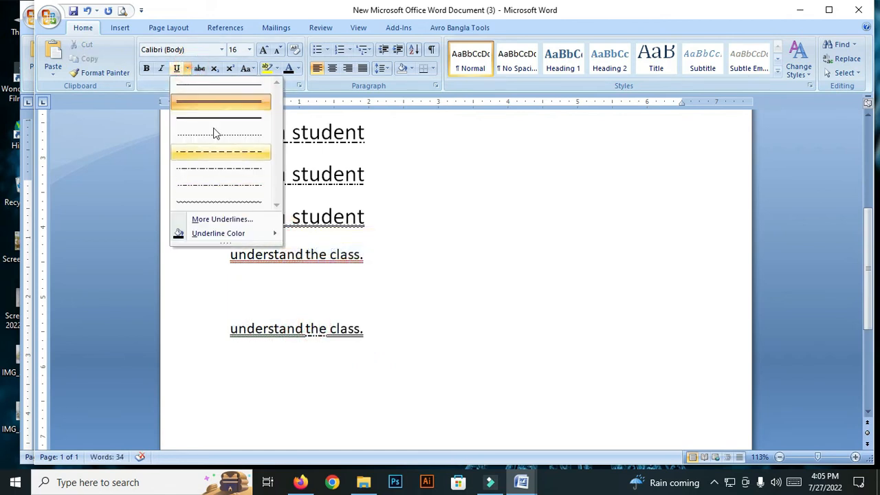
left_click(432, 226)
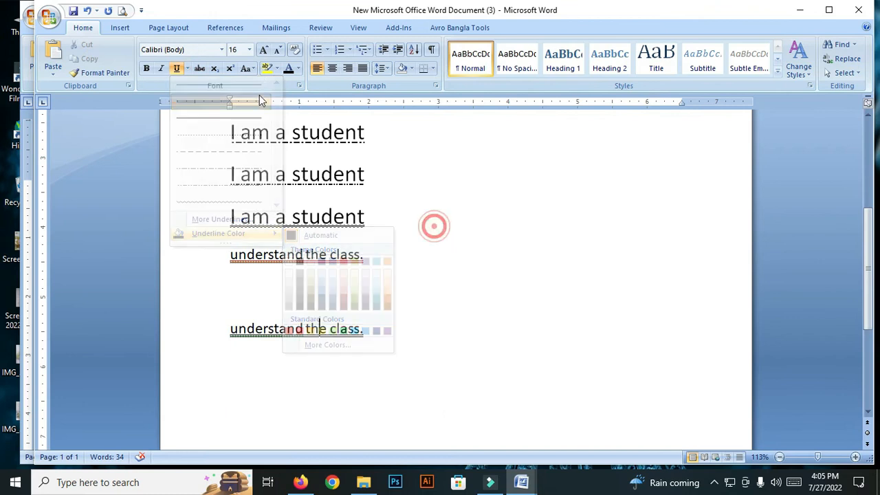
left_click(299, 86)
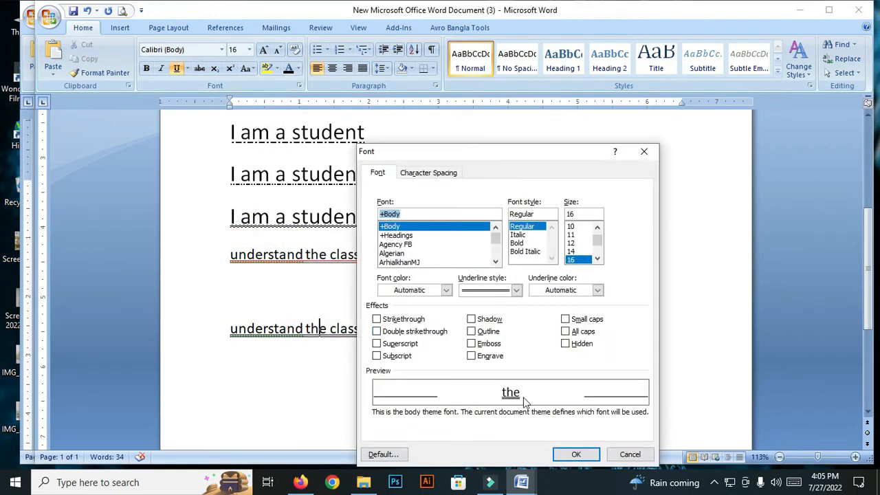
left_click(486, 294)
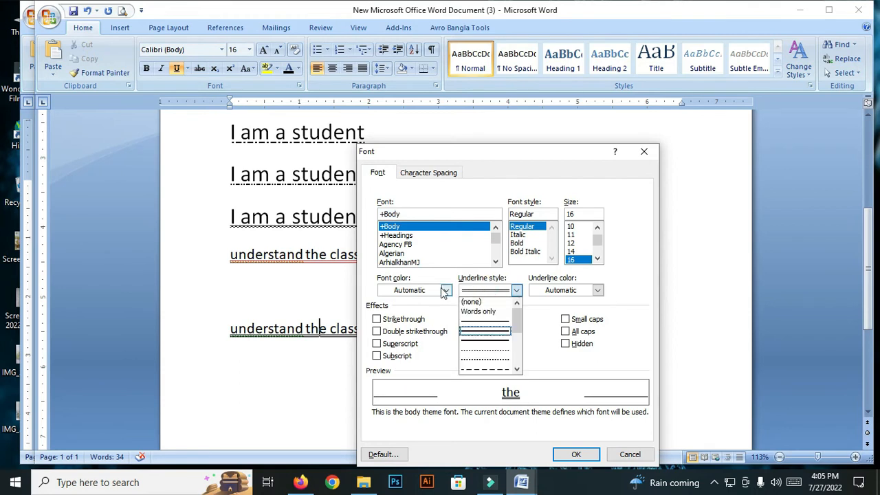
left_click(444, 289)
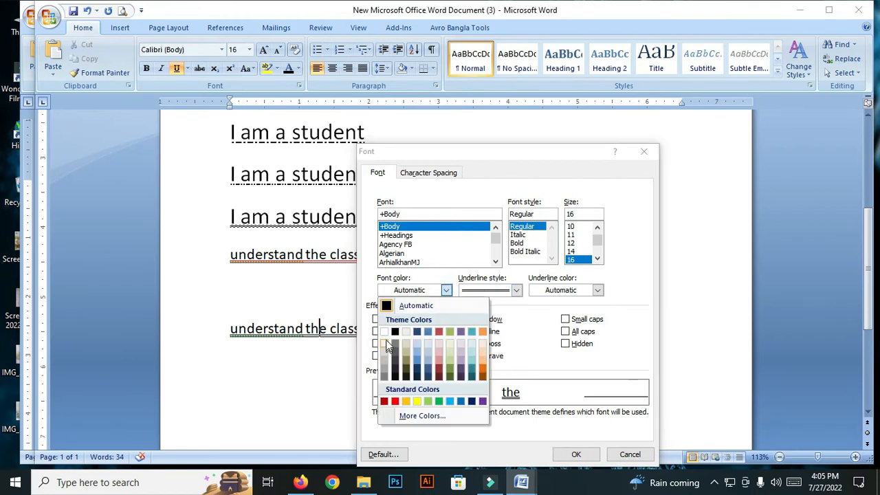
left_click(384, 332)
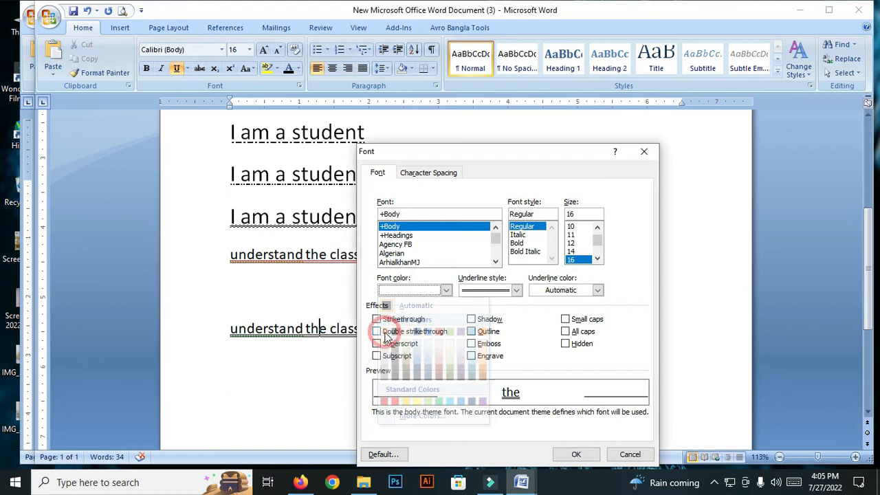
left_click(446, 290)
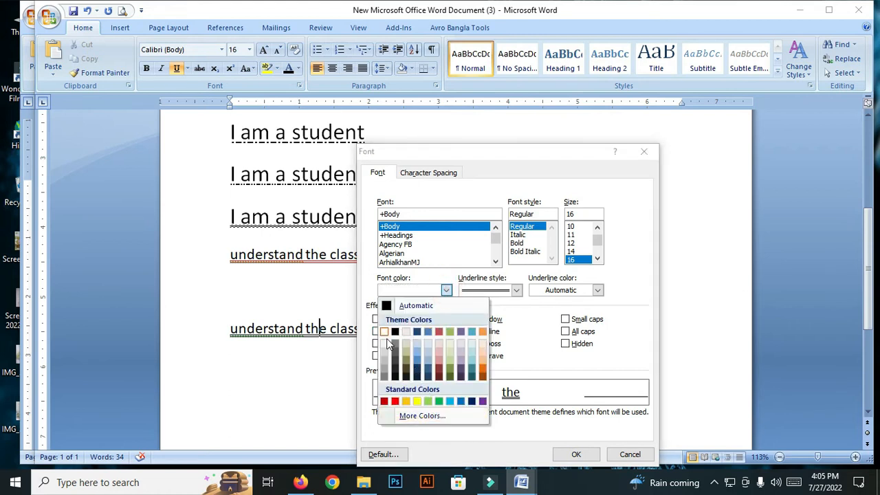
left_click(386, 346)
left_click(447, 290)
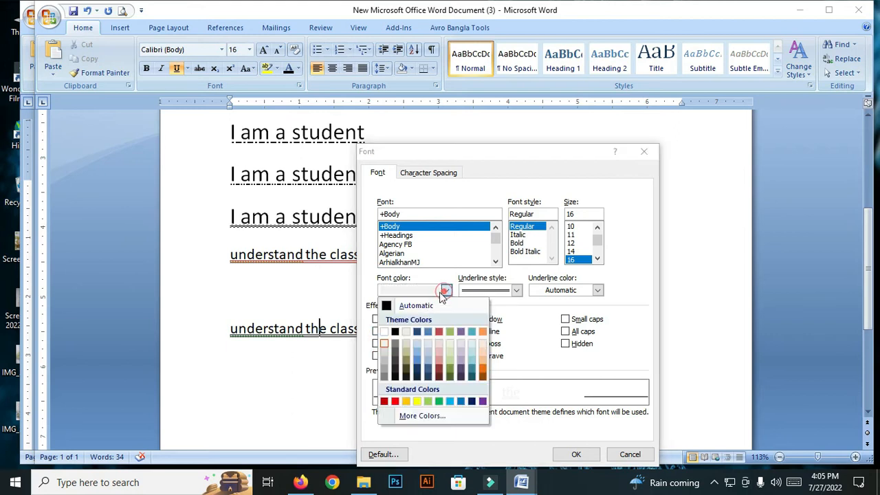
left_click(384, 332)
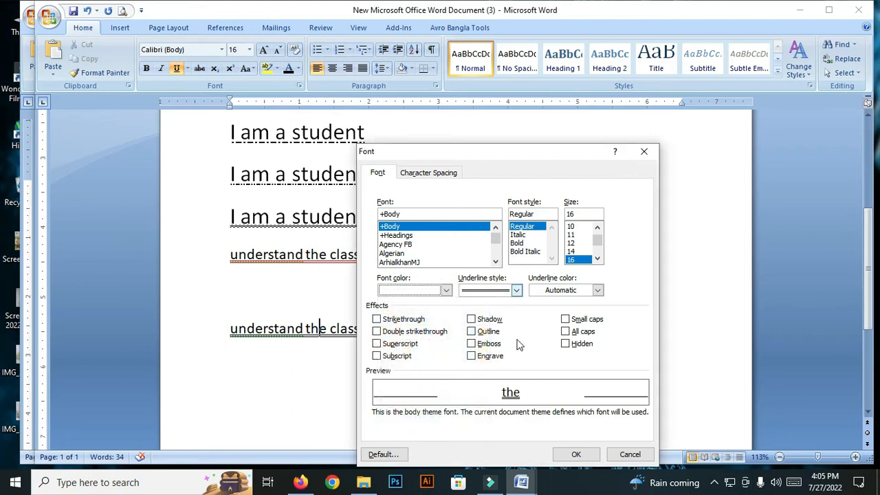
left_click(576, 457)
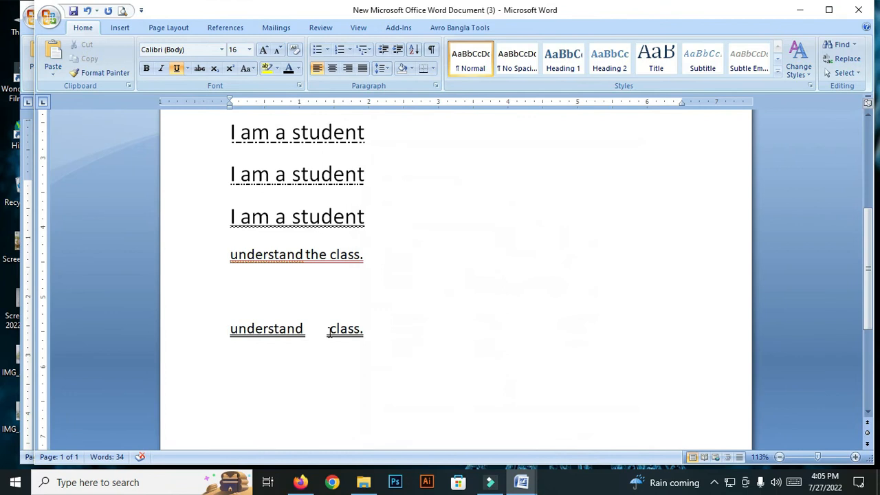
Step: Select the word "the" in the second "understand the class." line and set its font color to standard dark blue
left_click_drag(322, 328, 303, 328)
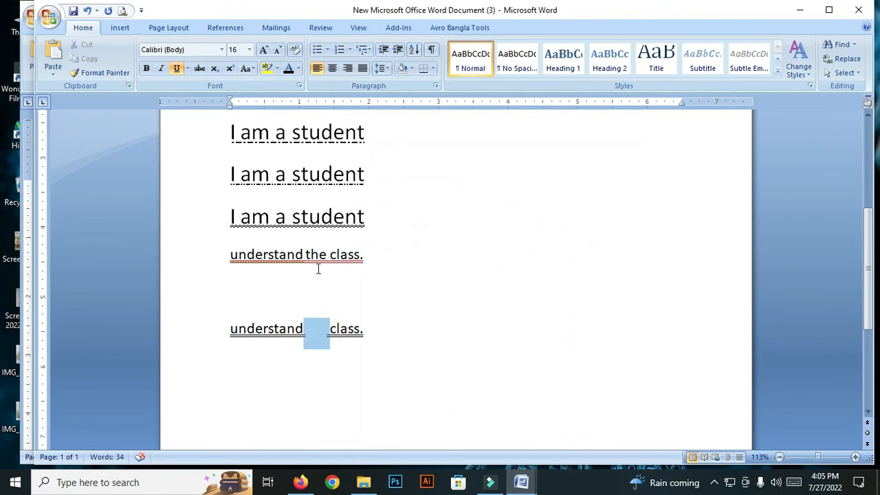
left_click(186, 68)
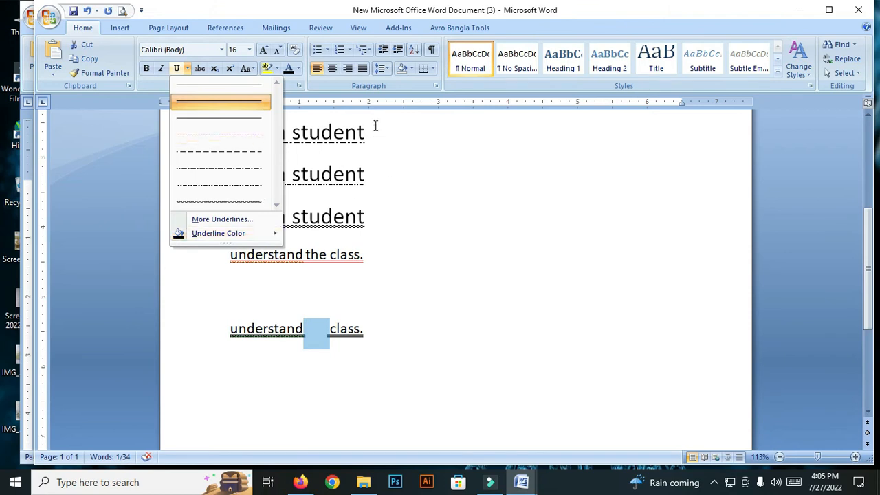
left_click(265, 100)
left_click(299, 86)
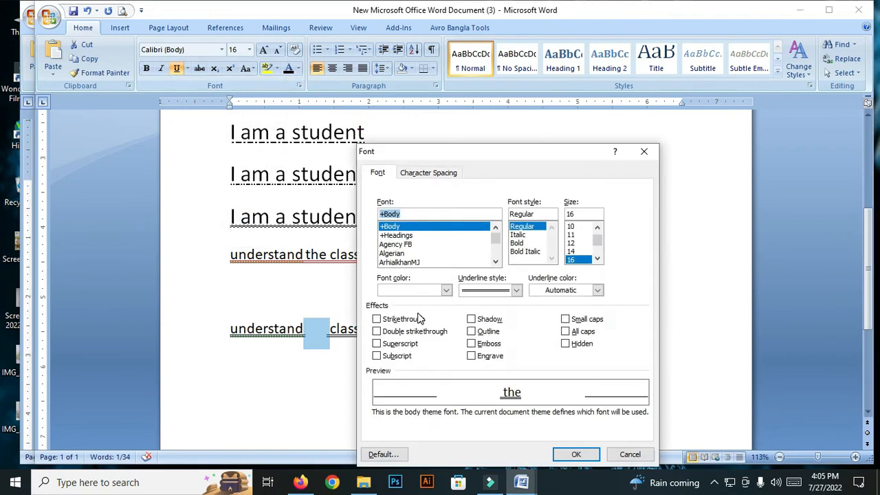
left_click(444, 291)
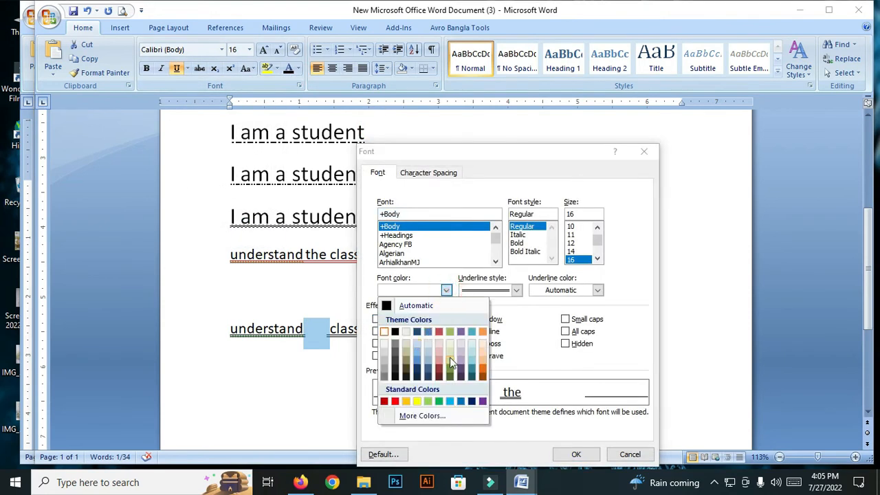
left_click_drag(465, 151, 418, 85)
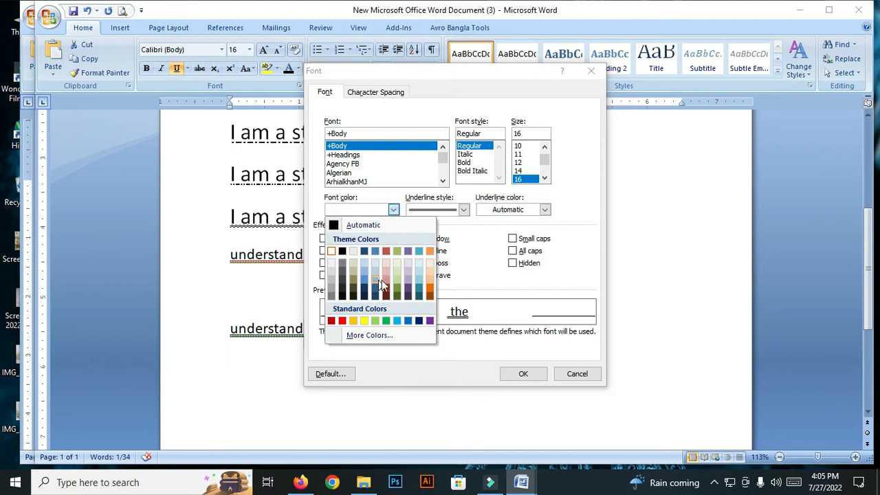
left_click(385, 278)
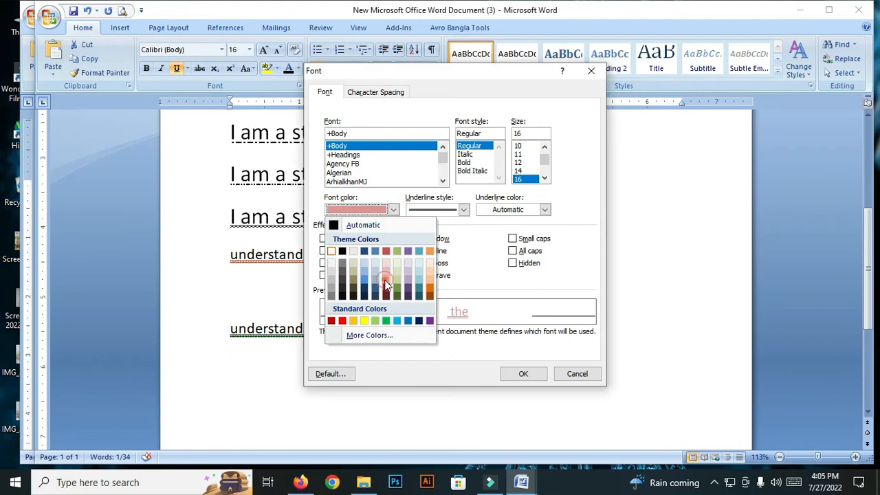
left_click(394, 209)
left_click(419, 321)
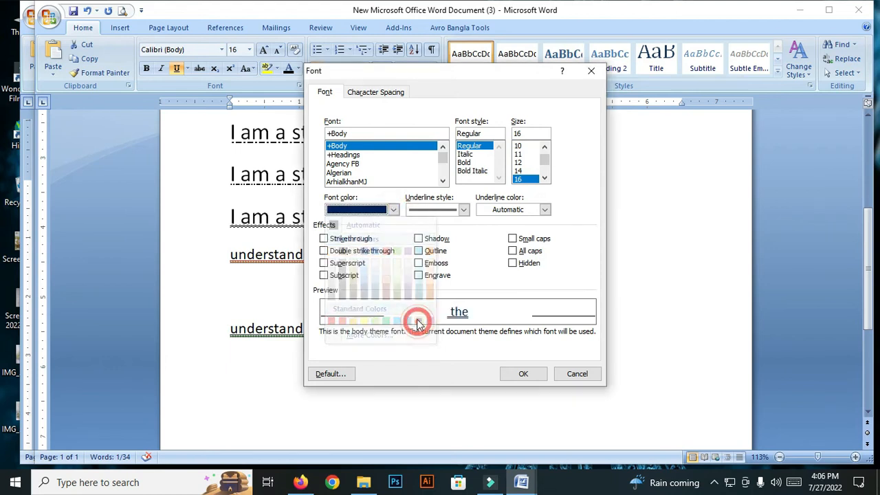
left_click(523, 373)
left_click_drag(340, 329, 348, 330)
left_click(463, 245)
Step: Set the underline color to standard green with the cursor at the end of the first "understand the class." line
scroll(313, 208, "up", 2)
scroll(312, 208, "down", 2)
scroll(312, 207, "down", 3)
scroll(348, 112, "up", 2)
left_click(187, 68)
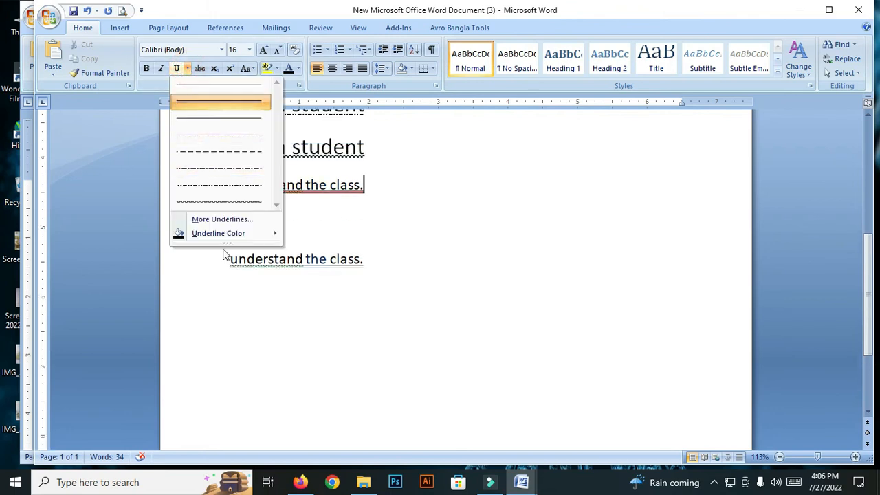
mouse_move(240, 235)
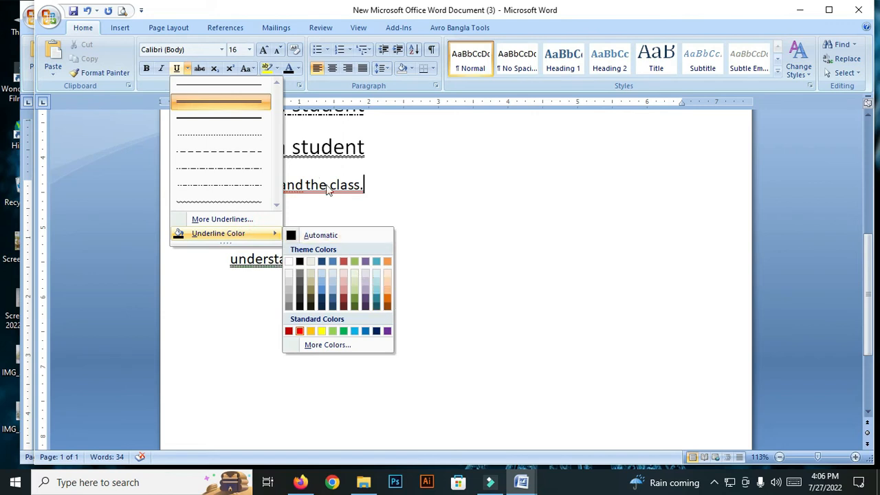
left_click(340, 331)
left_click(312, 272)
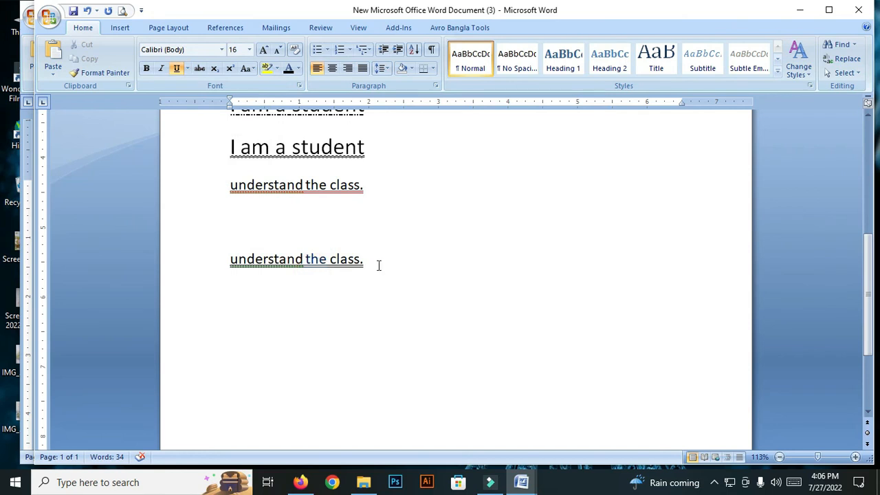
triple_click(379, 263)
key("ctrl+c")
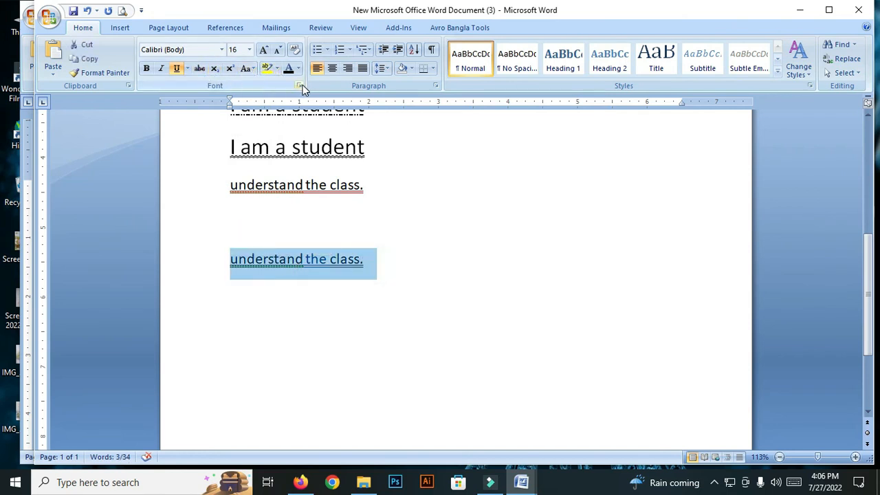
left_click(187, 68)
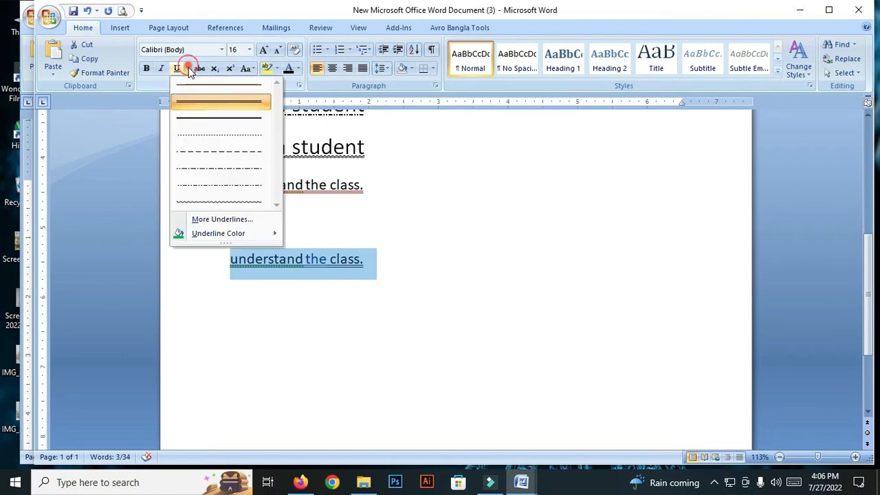
mouse_move(269, 232)
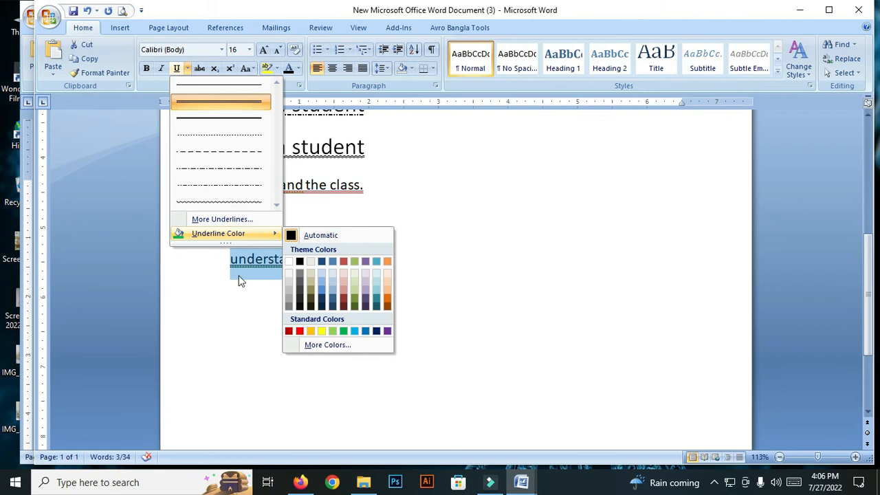
left_click(466, 221)
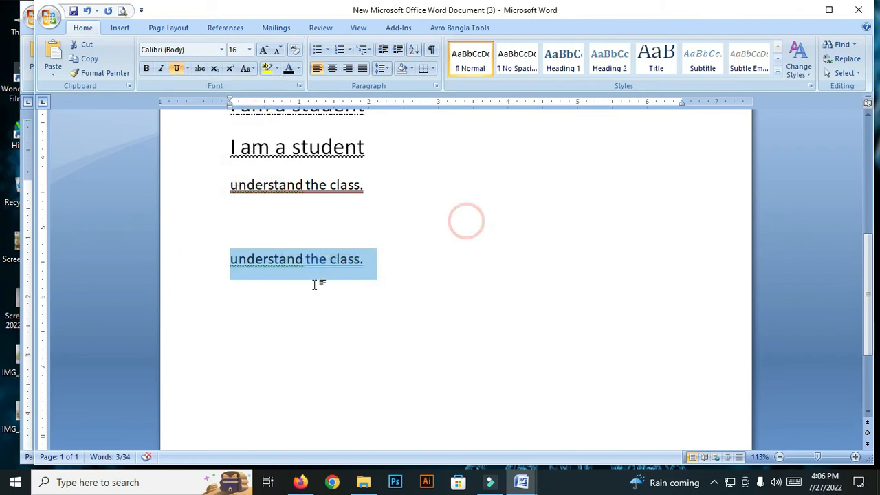
left_click(309, 284)
left_click(370, 256)
left_click(271, 259)
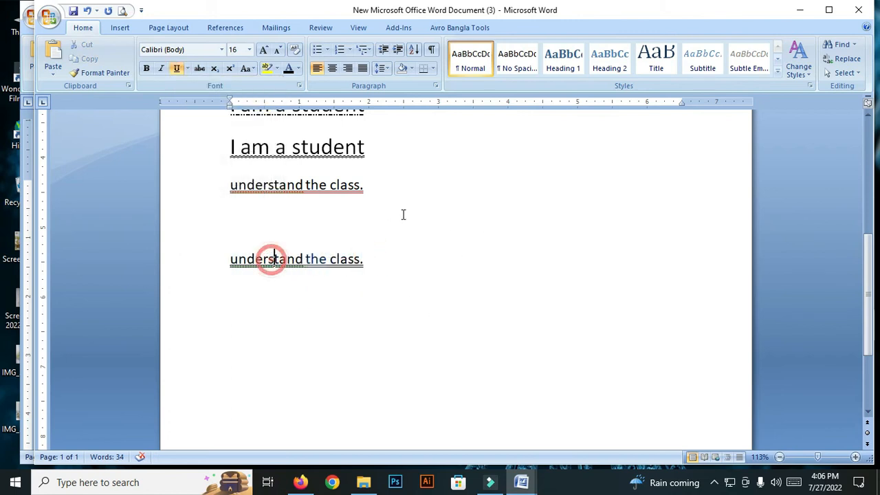
Step: Paste "understand the class." at the end of the last text line and underline the pasted words with the green double underline
scroll(403, 184, "up", 2)
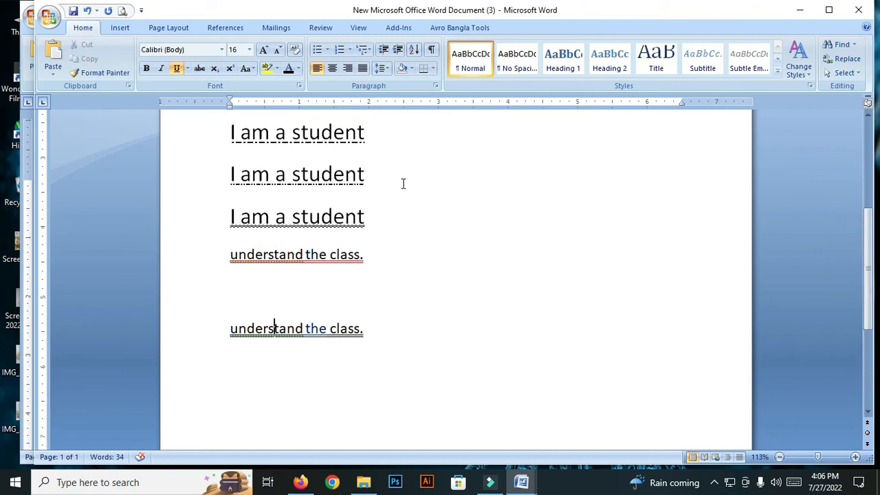
scroll(387, 230, "down", 4)
left_click(375, 233)
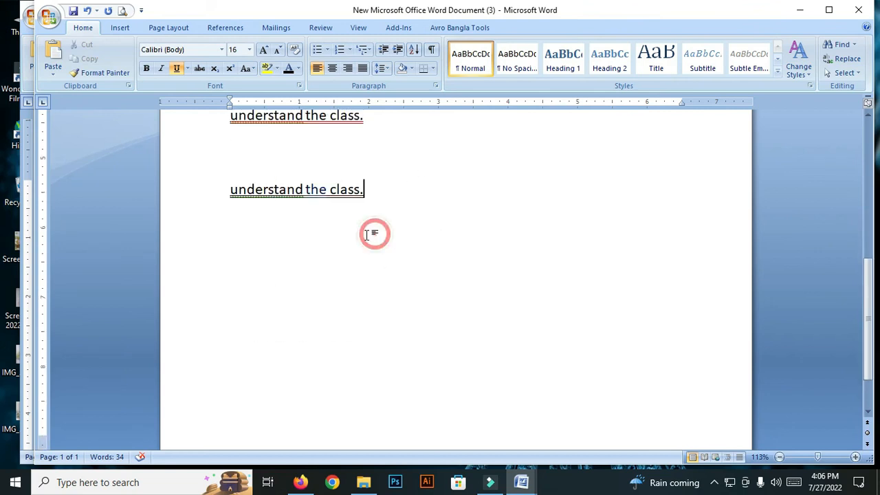
key("ctrl+v")
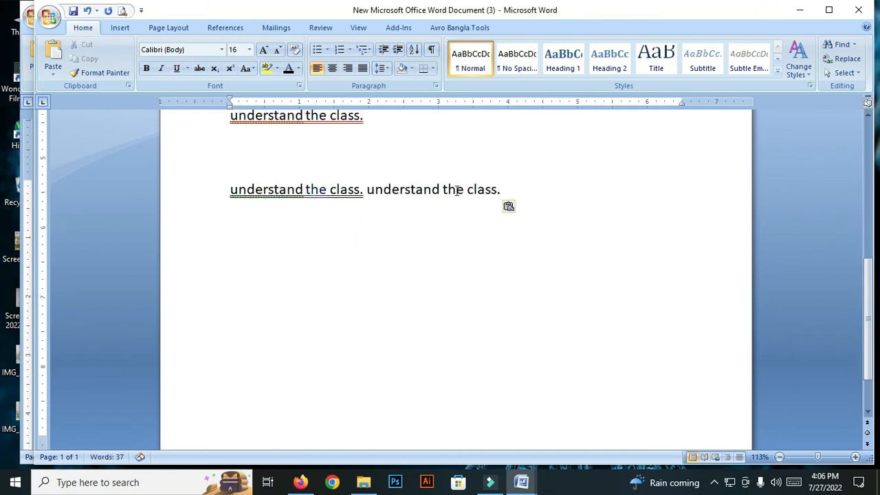
left_click_drag(369, 192, 496, 193)
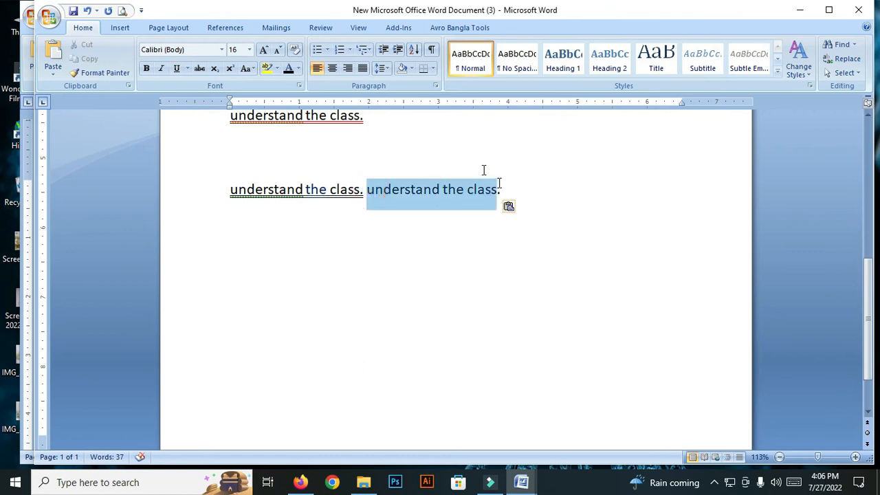
left_click(176, 69)
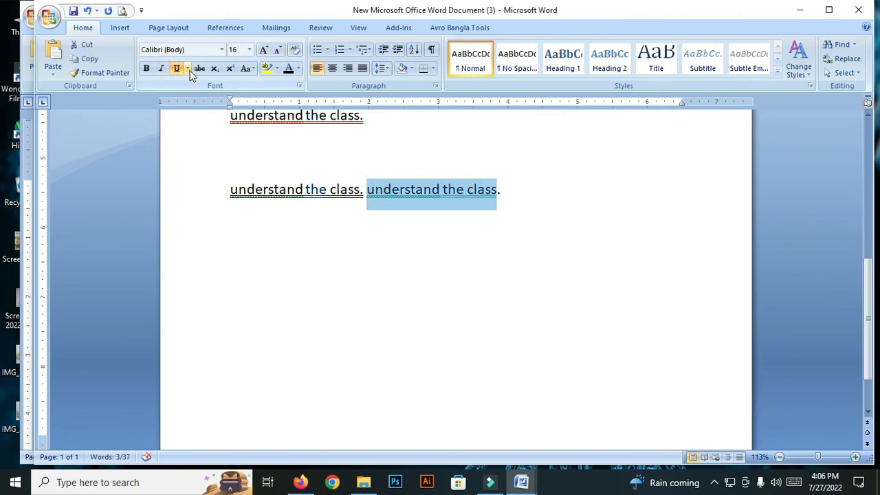
left_click(351, 246)
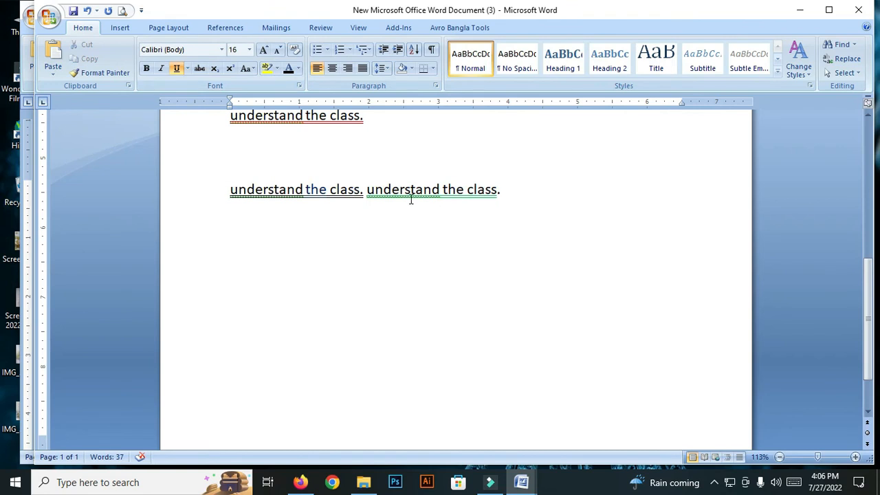
Step: Reset the underline color to Automatic and paste another "understand the class." at the end of the same line
left_click(189, 69)
left_click(218, 235)
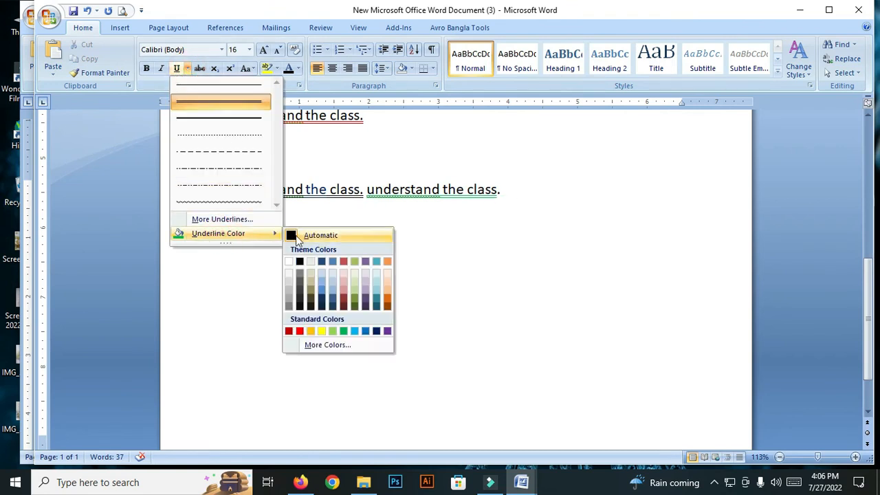
left_click(295, 236)
left_click(552, 204)
key("ctrl+v")
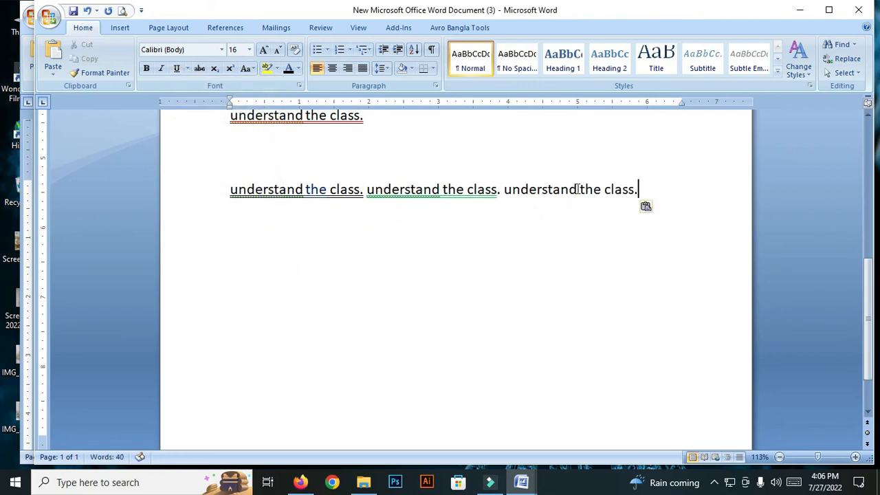
Step: Underline the third "understand the class." on the last text line with the automatic-colored double underline
left_click_drag(664, 184, 504, 190)
key("ctrl+c")
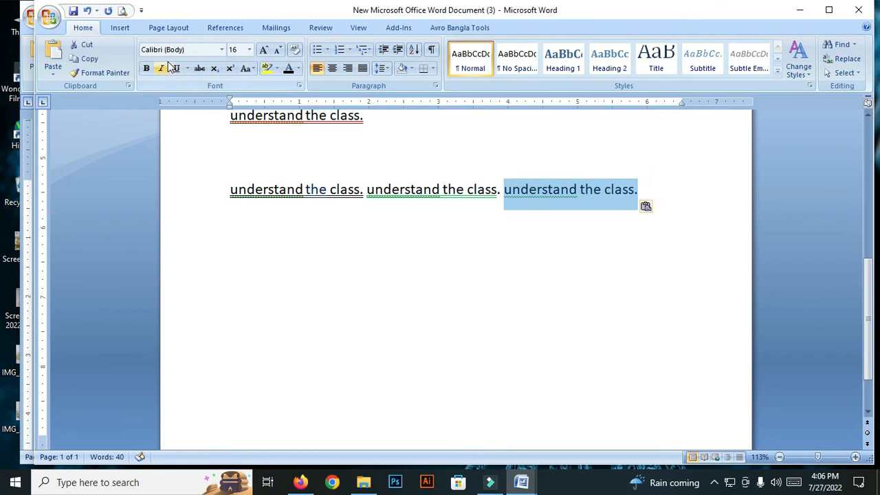
left_click(176, 68)
left_click(558, 230)
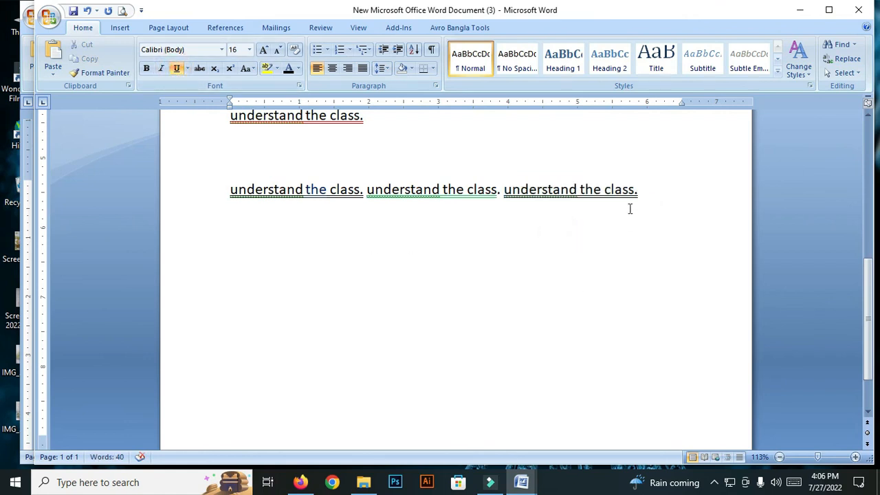
Step: Set the underline color to standard red with the cursor in the third "understand the class." phrase
left_click(186, 68)
mouse_move(248, 238)
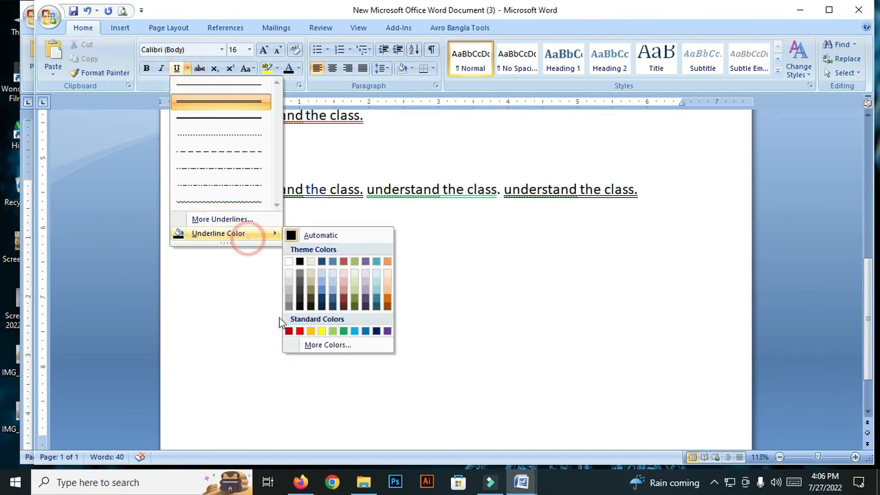
left_click(300, 330)
left_click(515, 256)
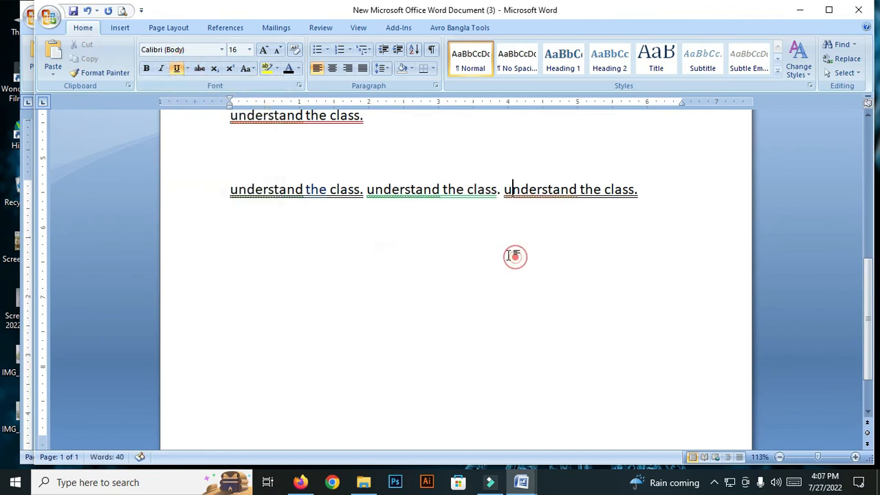
Step: Paste "understand the class." after the third phrase and underline the pasted words with the red double underline
left_click(659, 200)
key("ctrl+v")
left_click_drag(367, 211, 213, 211)
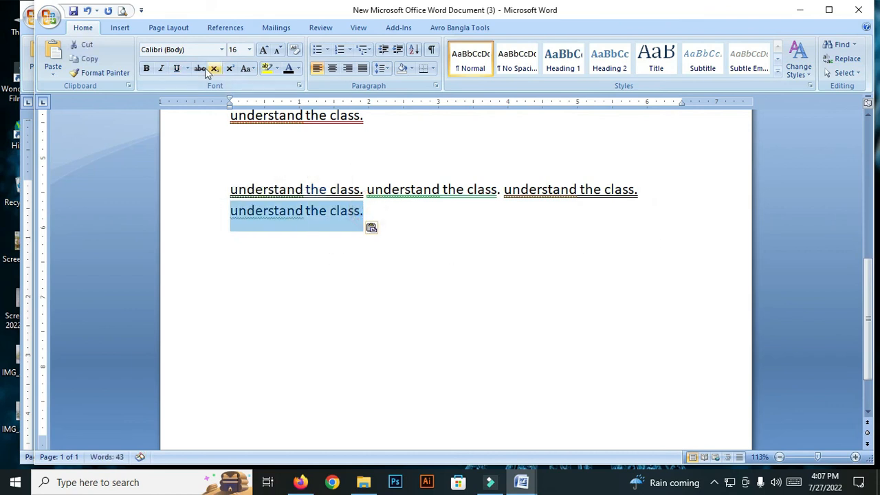
left_click(176, 68)
left_click(364, 227)
Step: Change the underline of the newly pasted "understand the class." to the single wavy style
left_click_drag(387, 212, 173, 204)
left_click(187, 68)
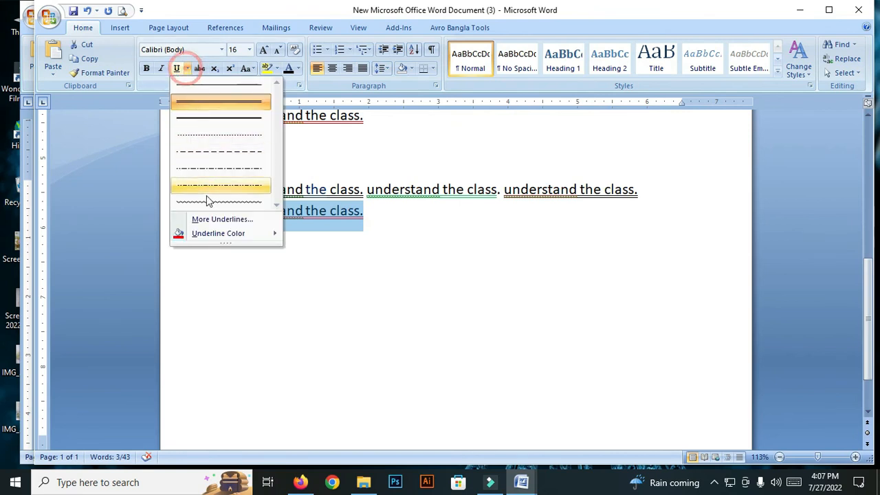
left_click(209, 204)
left_click(467, 231)
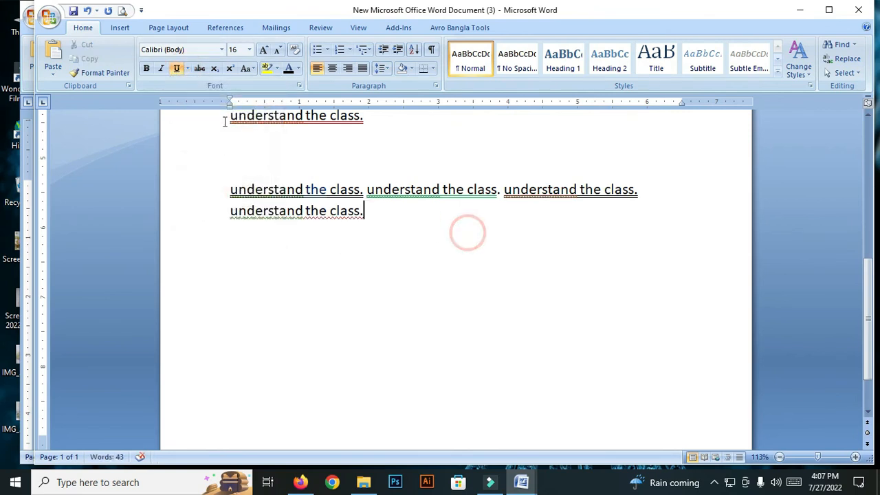
Step: Set the underline style to double wavy in the Font dialog, with the cursor at the end of the text
left_click(189, 69)
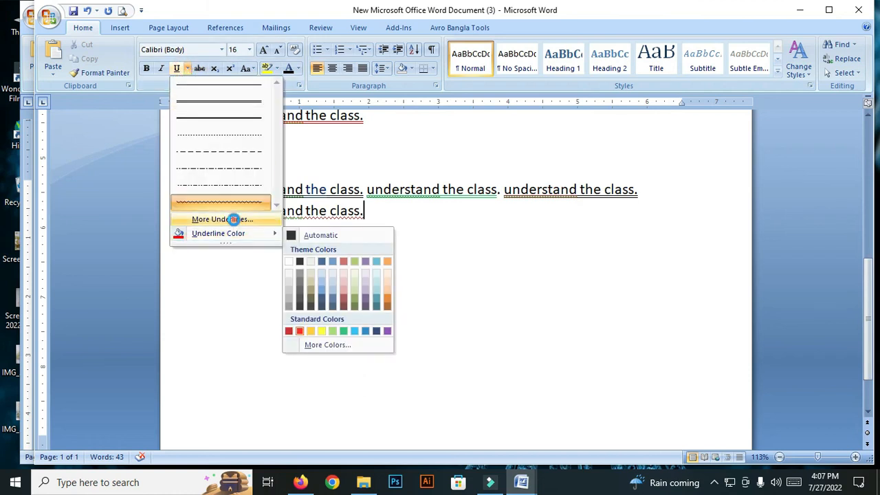
left_click(227, 219)
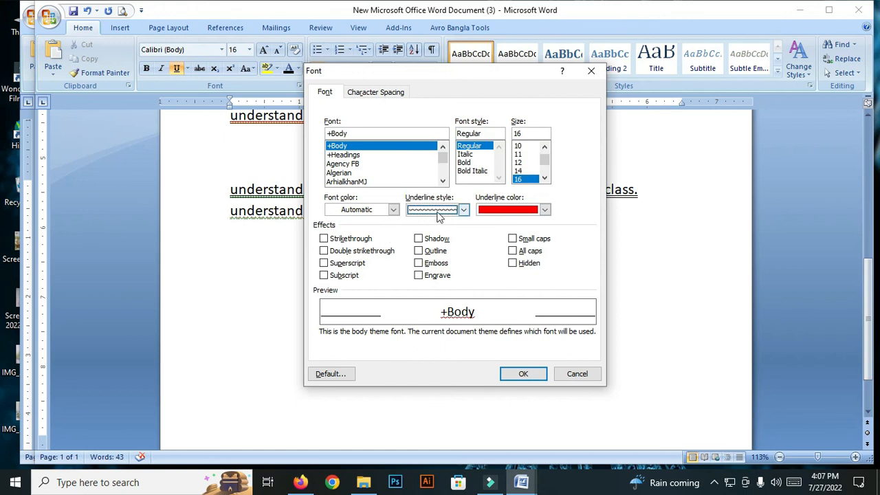
left_click(464, 210)
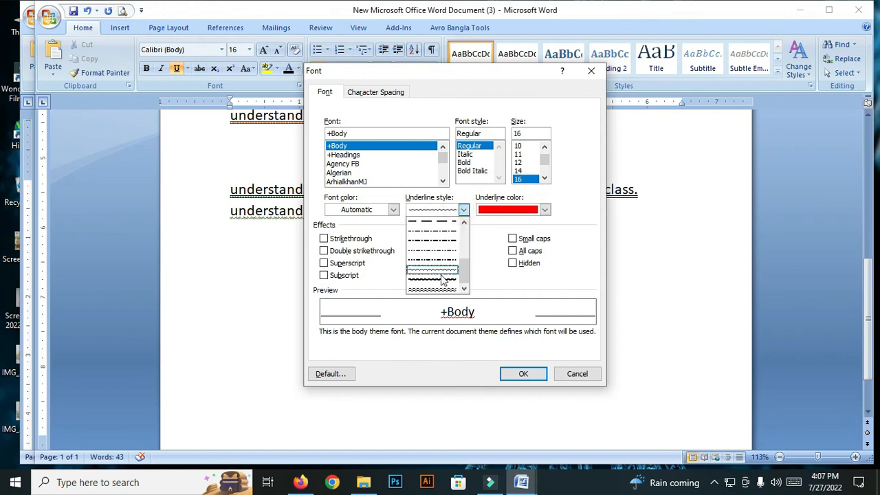
left_click(436, 289)
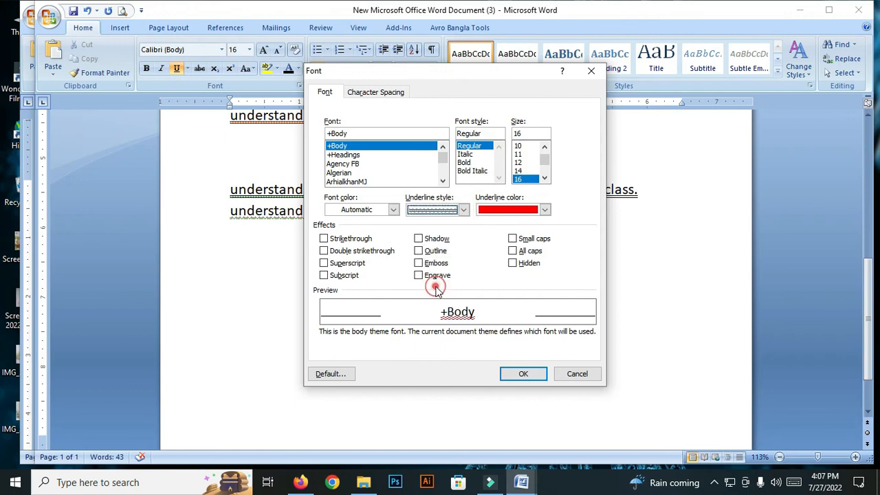
left_click(526, 374)
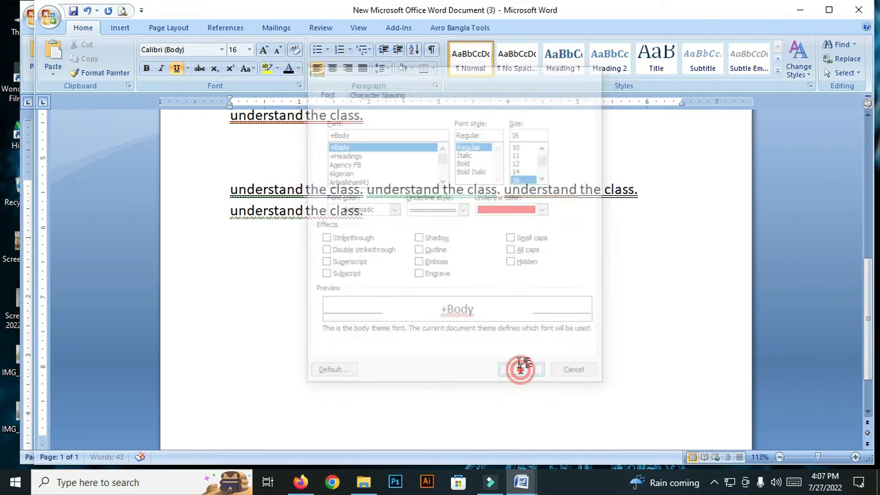
Step: Apply the red double wavy underline to the last "understand the class", leaving out its period
left_click_drag(359, 211, 231, 211)
left_click(176, 69)
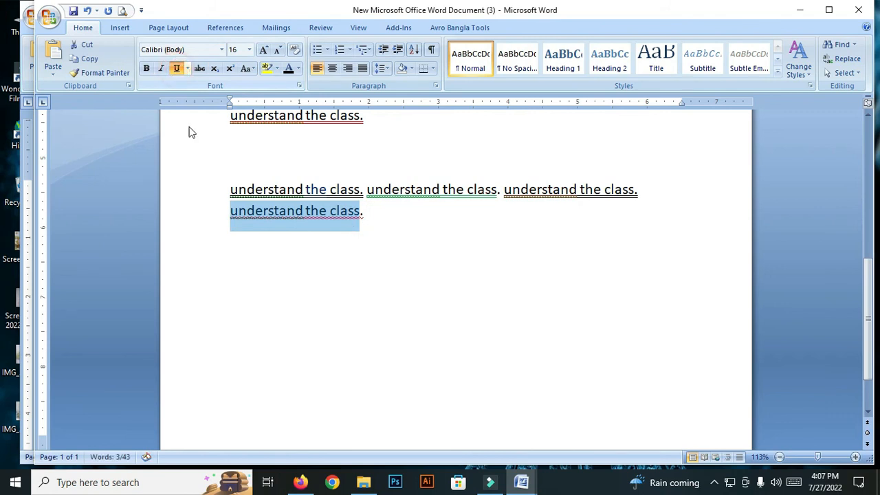
left_click(367, 261)
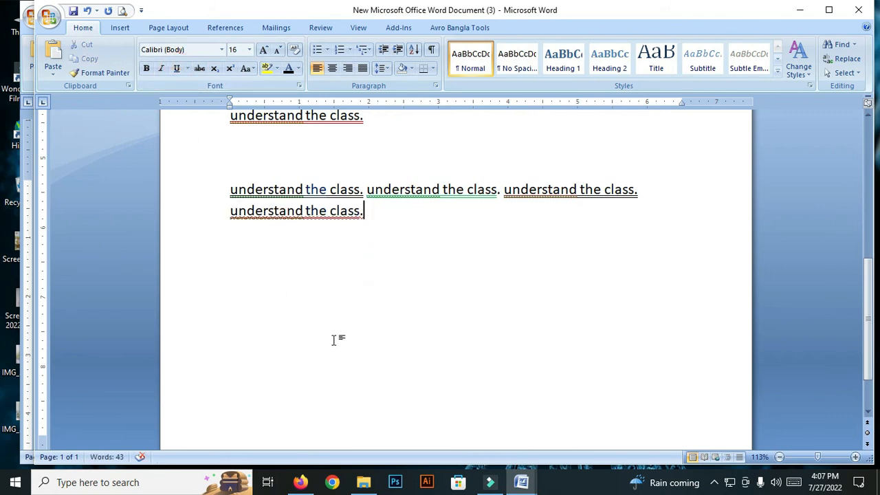